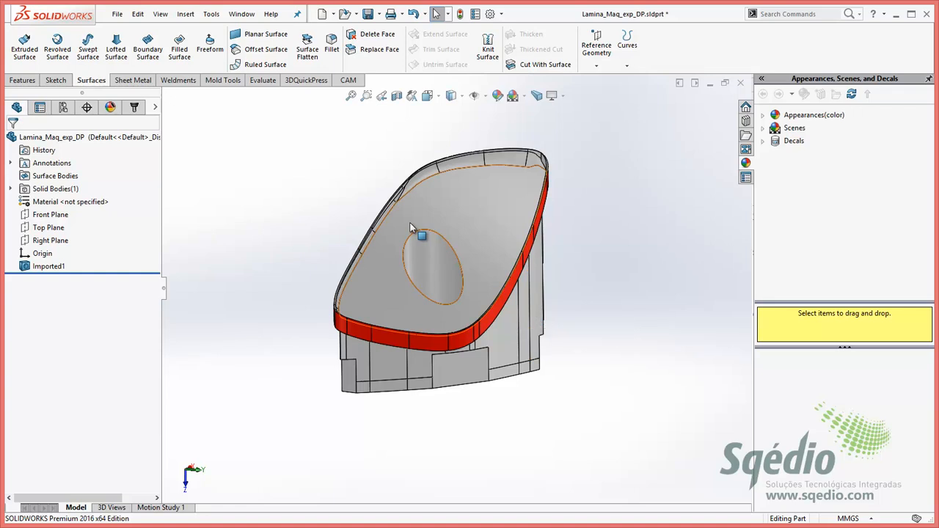
Copy the narrow underside face of the red rim as a 0 mm offset surface and hide the solid body
{"action": "middle_click_drag", "start_coordinate": [430, 289], "coordinate": [348, 251]}
{"action": "scroll", "coordinate": [353, 315], "scroll_direction": "down", "scroll_amount": 5}
{"action": "scroll", "coordinate": [359, 330], "scroll_direction": "down", "scroll_amount": 1}
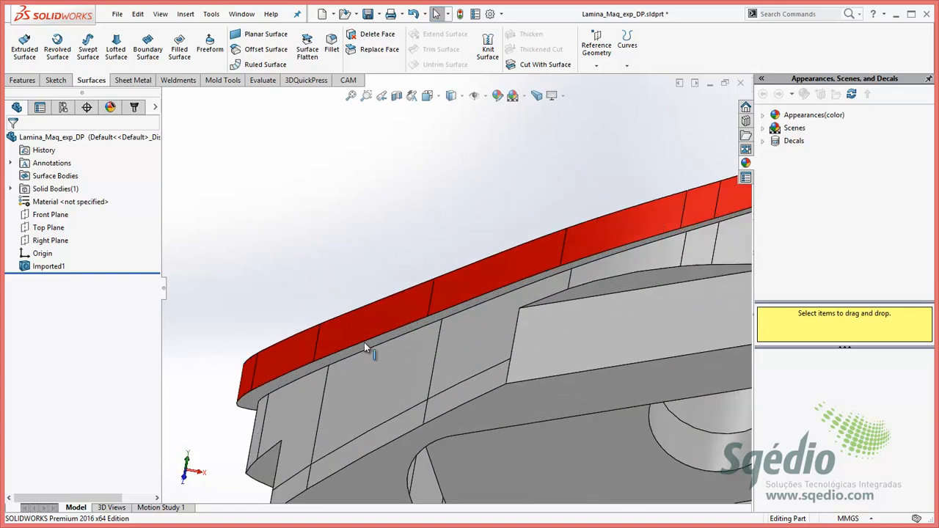
{"action": "left_click", "coordinate": [367, 346]}
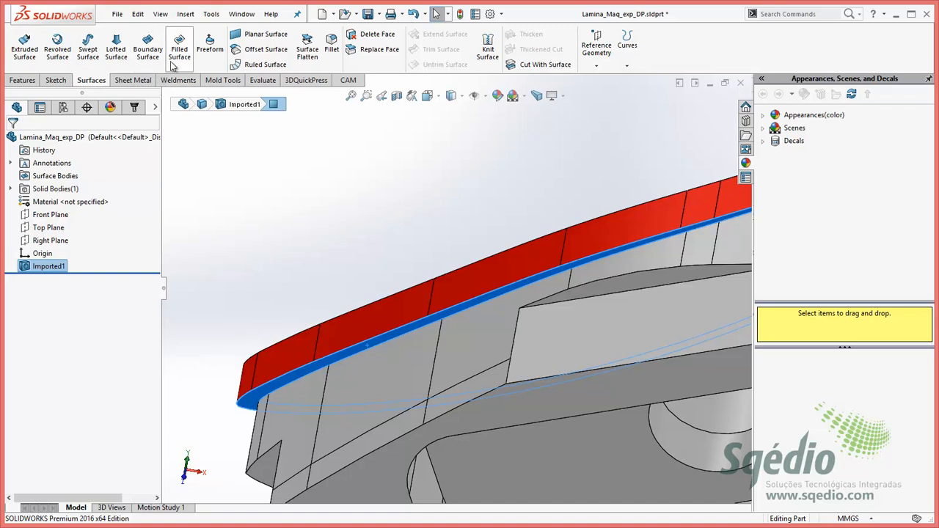
{"action": "left_click", "coordinate": [254, 55]}
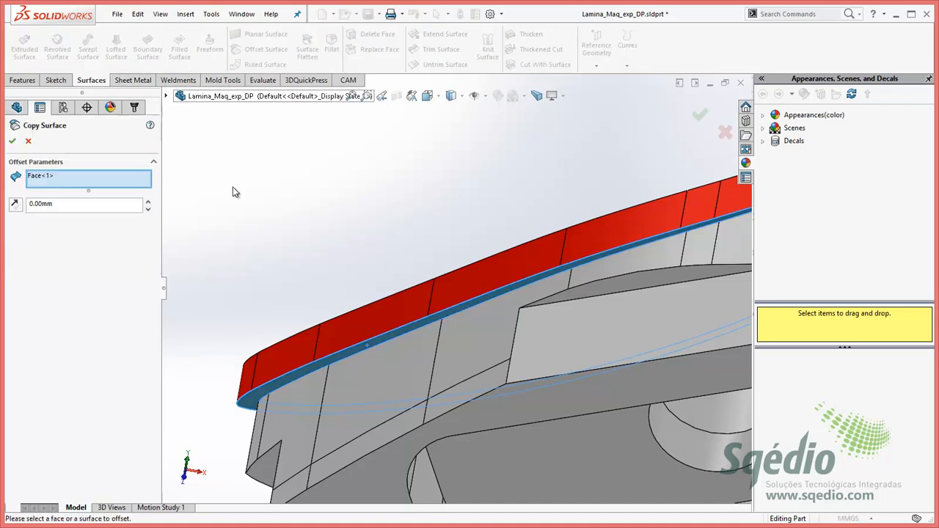
{"action": "left_click", "coordinate": [14, 142]}
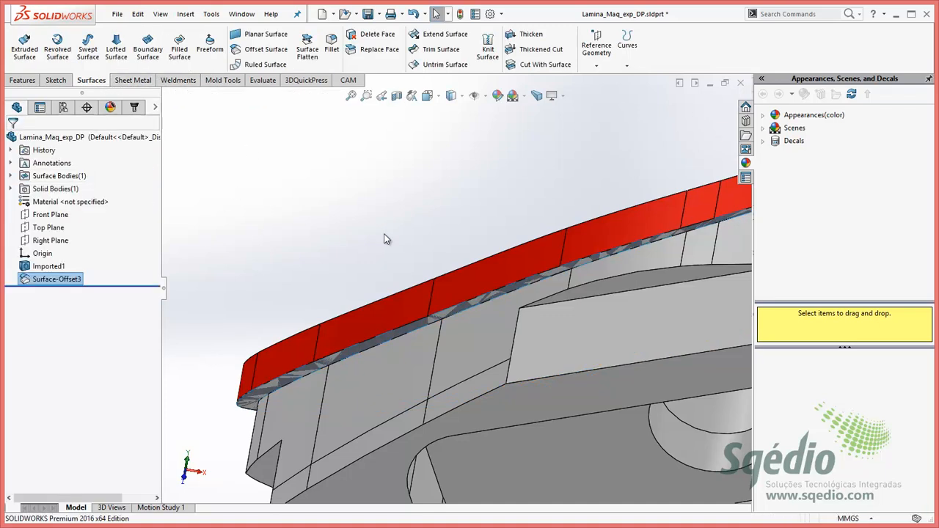
{"action": "left_click", "coordinate": [443, 281]}
{"action": "left_click", "coordinate": [497, 249]}
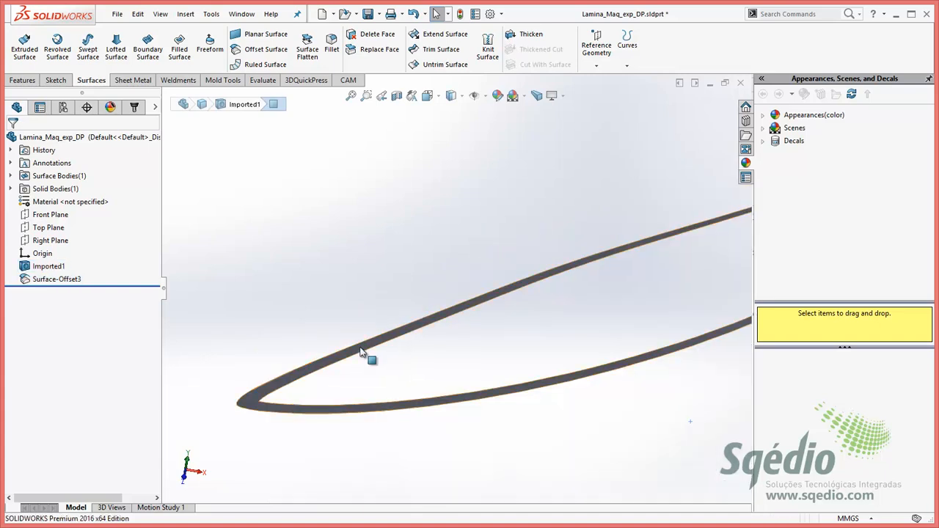
{"action": "left_click", "coordinate": [47, 216]}
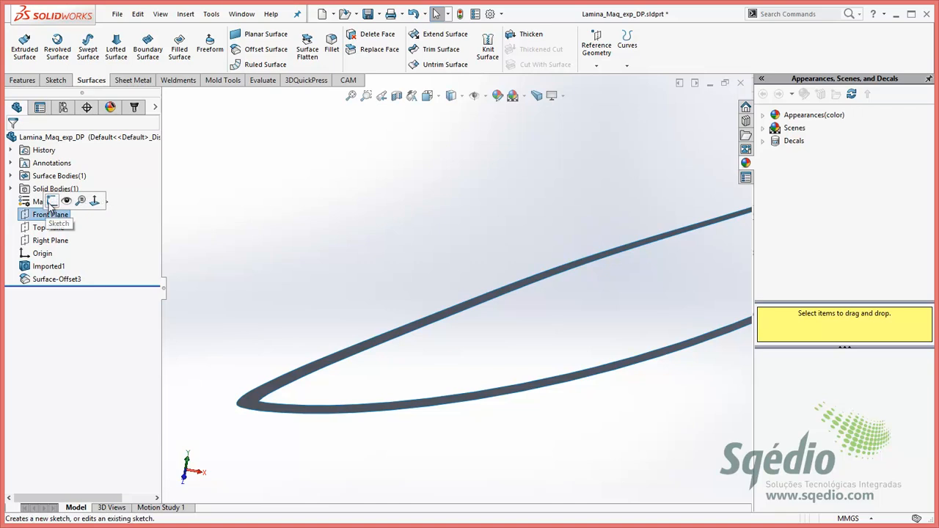
{"action": "left_click", "coordinate": [98, 199]}
{"action": "key", "text": "space"}
{"action": "left_click", "coordinate": [355, 272]}
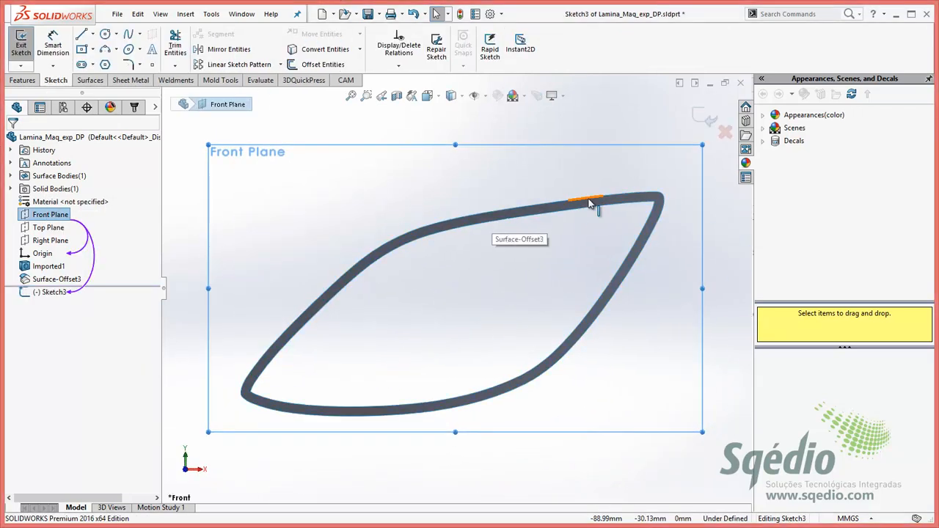
{"action": "left_click", "coordinate": [725, 131]}
{"action": "left_click", "coordinate": [525, 313]}
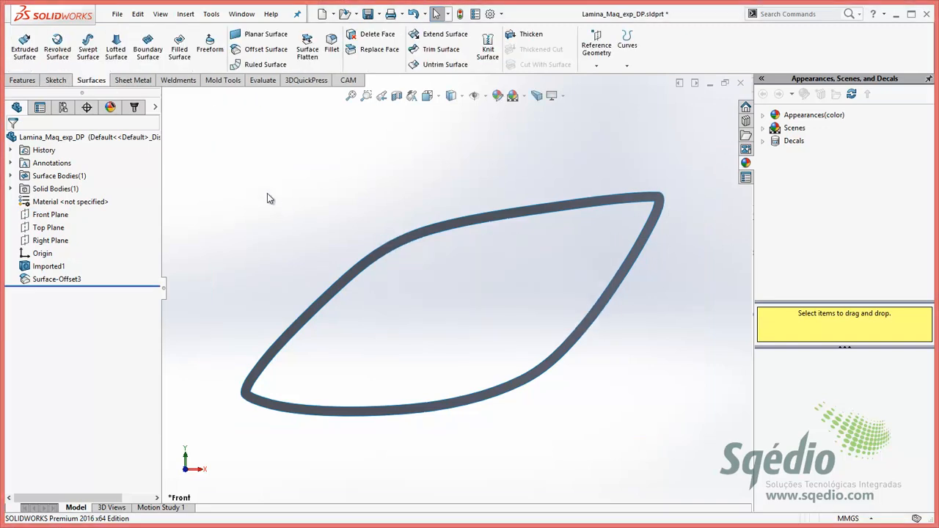
Heal the edges of the ring-shaped surface with a 10° angular tolerance and a 10 mm edge length tolerance
{"action": "left_click", "coordinate": [185, 14]}
{"action": "mouse_move", "coordinate": [209, 139]}
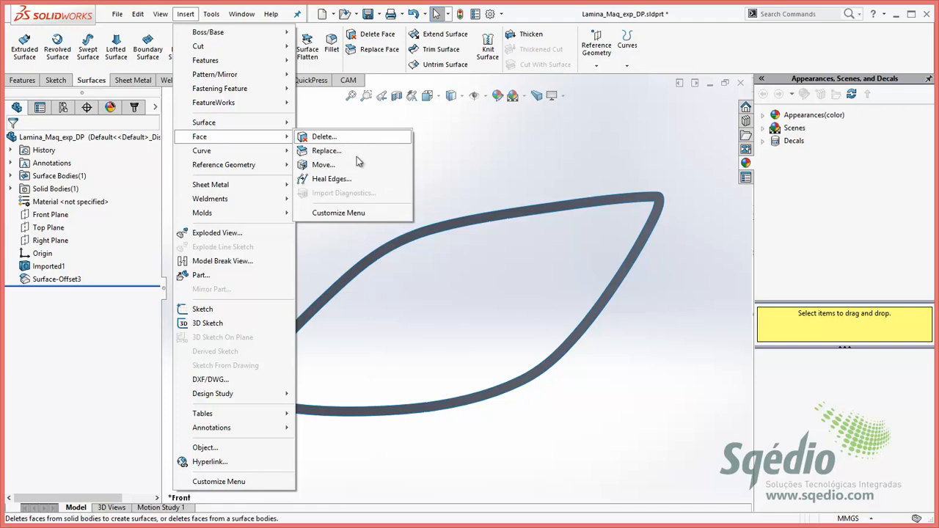
{"action": "left_click", "coordinate": [326, 179]}
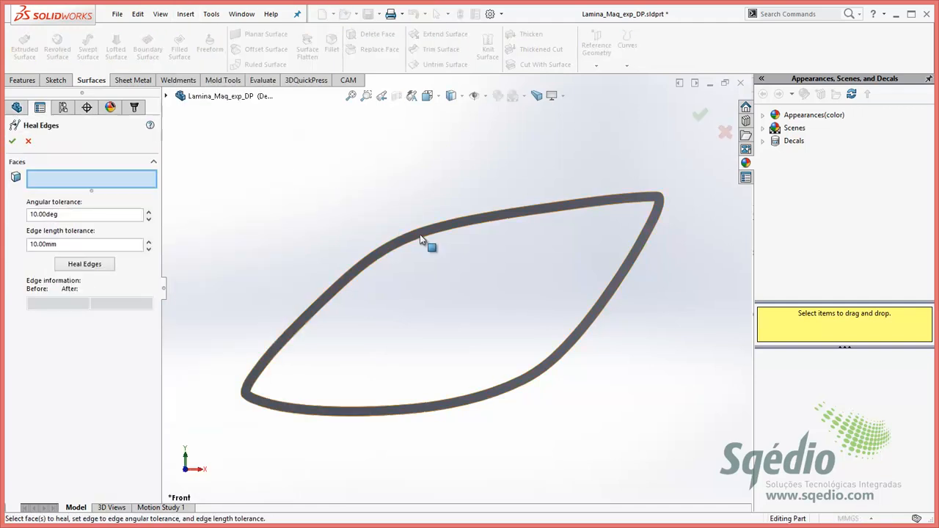
{"action": "left_click", "coordinate": [420, 234]}
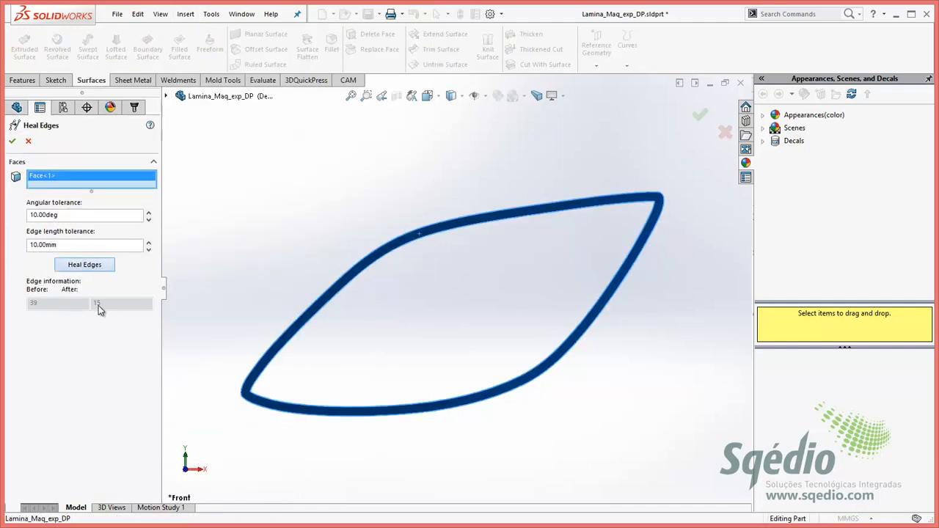
{"action": "left_click", "coordinate": [12, 141]}
{"action": "left_click", "coordinate": [395, 183]}
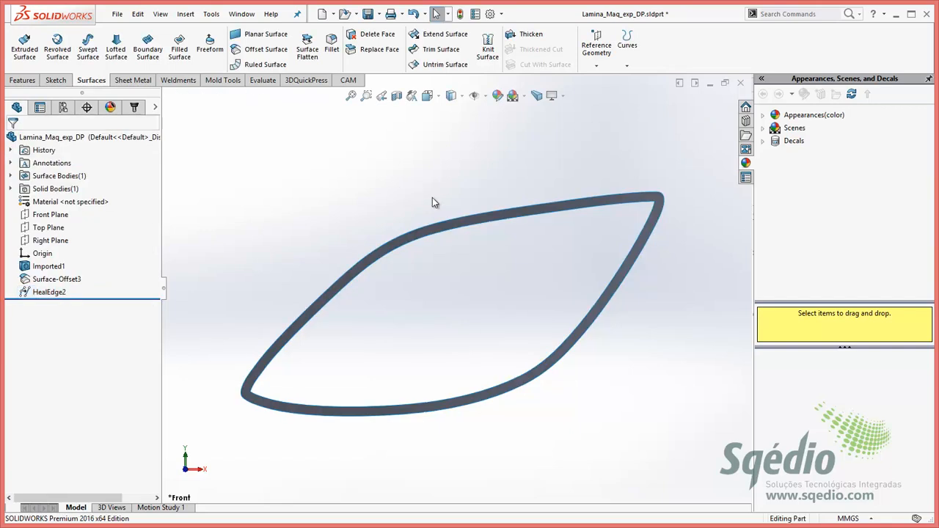
Create a sketch on the Front Plane and convert the open loop of the ring surface's outer edges into sketch entities
{"action": "left_click", "coordinate": [571, 203]}
{"action": "left_click", "coordinate": [42, 218]}
{"action": "left_click", "coordinate": [50, 199]}
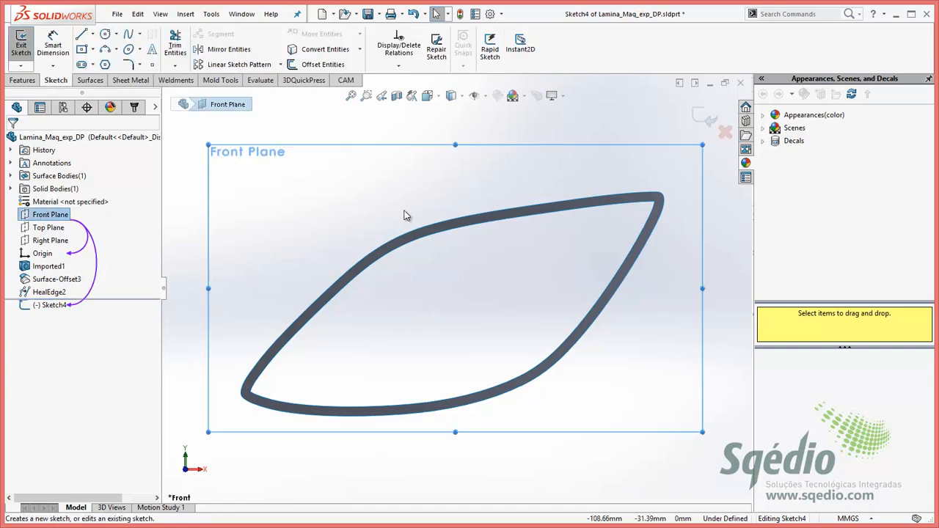
{"action": "left_click", "coordinate": [415, 231]}
{"action": "right_click", "coordinate": [441, 255]}
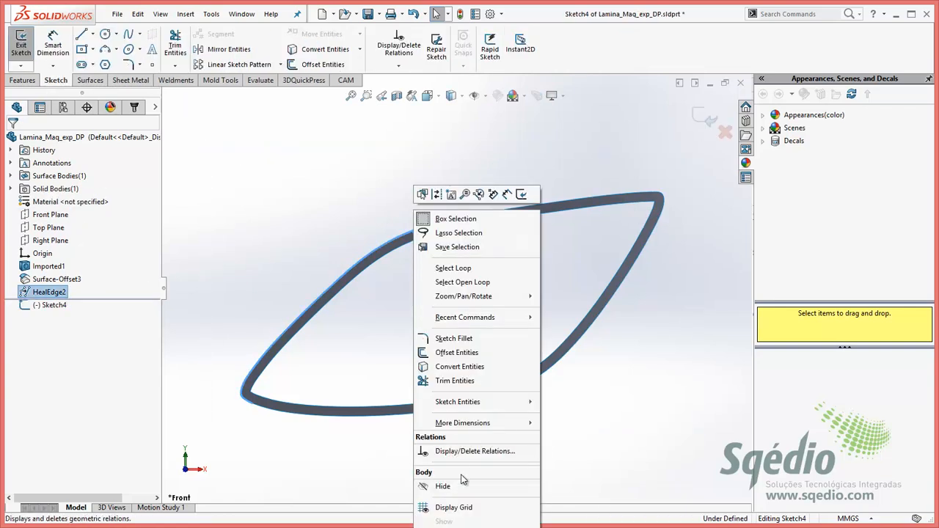
{"action": "left_click", "coordinate": [464, 283]}
{"action": "left_click", "coordinate": [325, 49]}
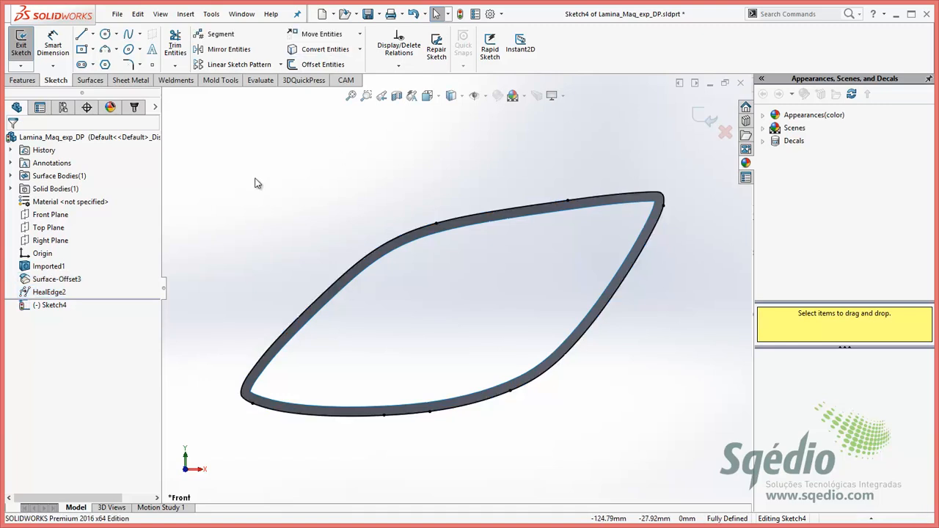
Fit a closed, constrained spline through all the converted outline segments with a 0.001 mm tolerance and finish the sketch
{"action": "mouse_move", "coordinate": [298, 320]}
{"action": "left_mouse_down"}
{"action": "mouse_move", "coordinate": [690, 433]}
{"action": "mouse_move", "coordinate": [723, 459]}
{"action": "left_mouse_up"}
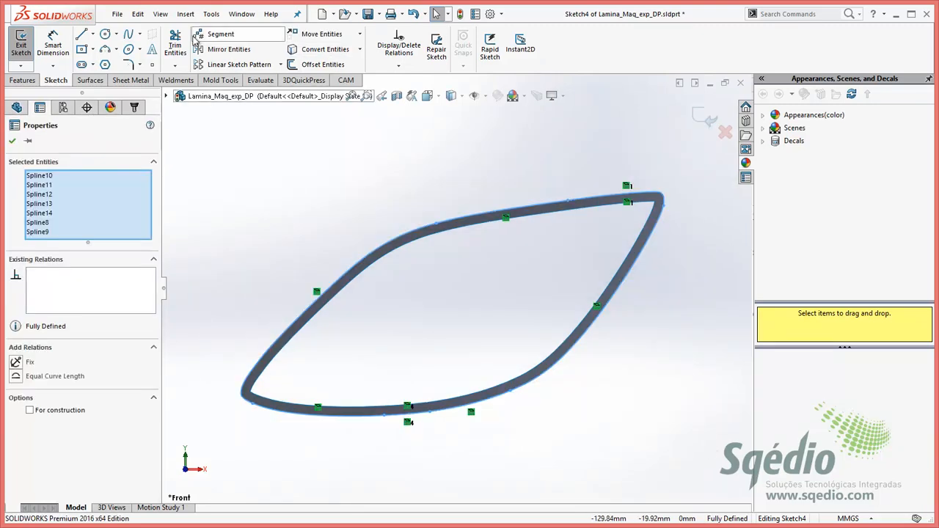
{"action": "left_click", "coordinate": [210, 14]}
{"action": "mouse_move", "coordinate": [345, 352]}
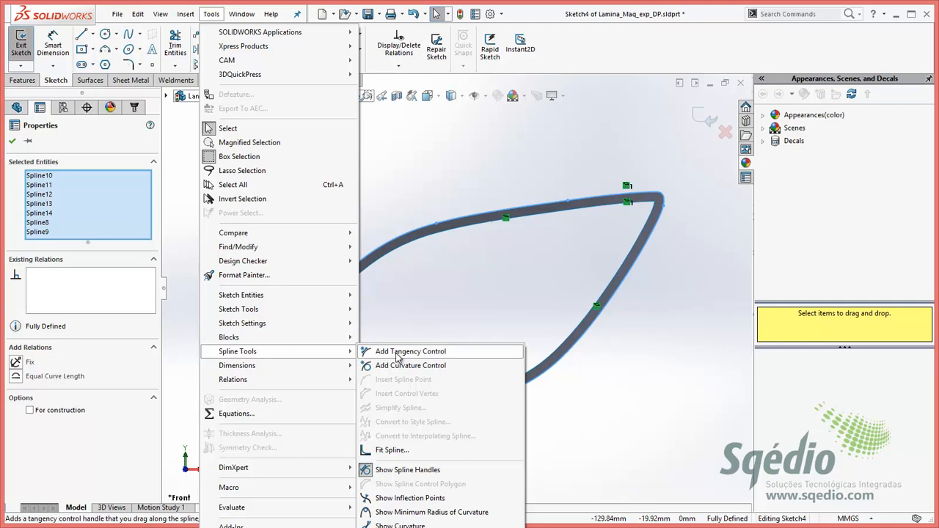
{"action": "left_click", "coordinate": [384, 452]}
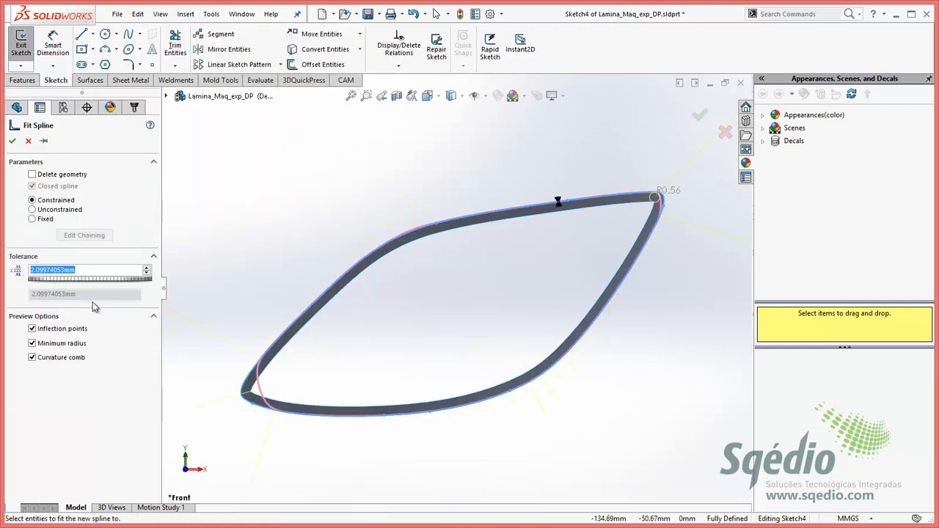
{"action": "left_click", "coordinate": [94, 306]}
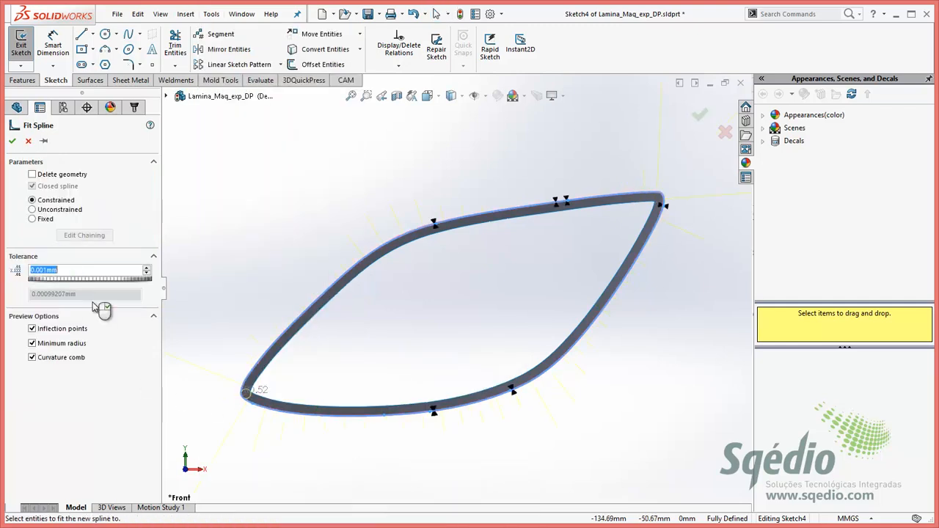
{"action": "left_click", "coordinate": [12, 140]}
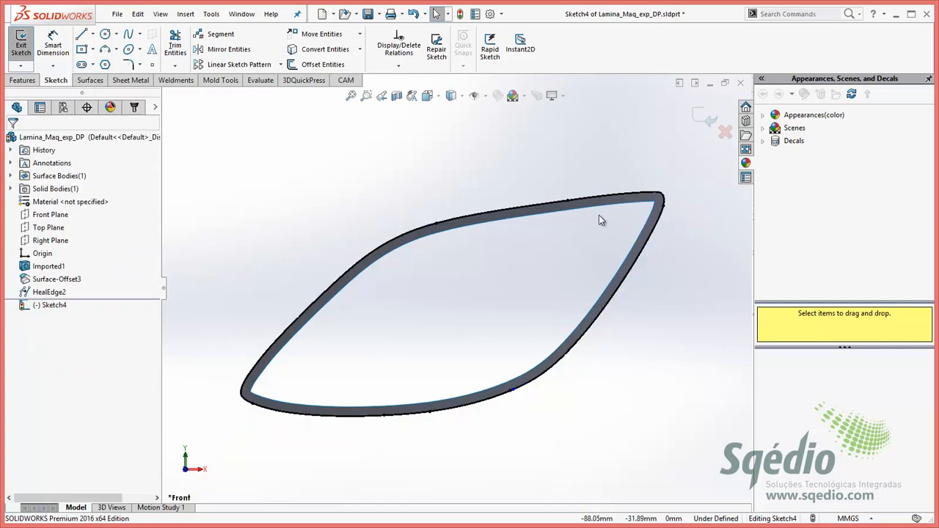
{"action": "left_click", "coordinate": [708, 119]}
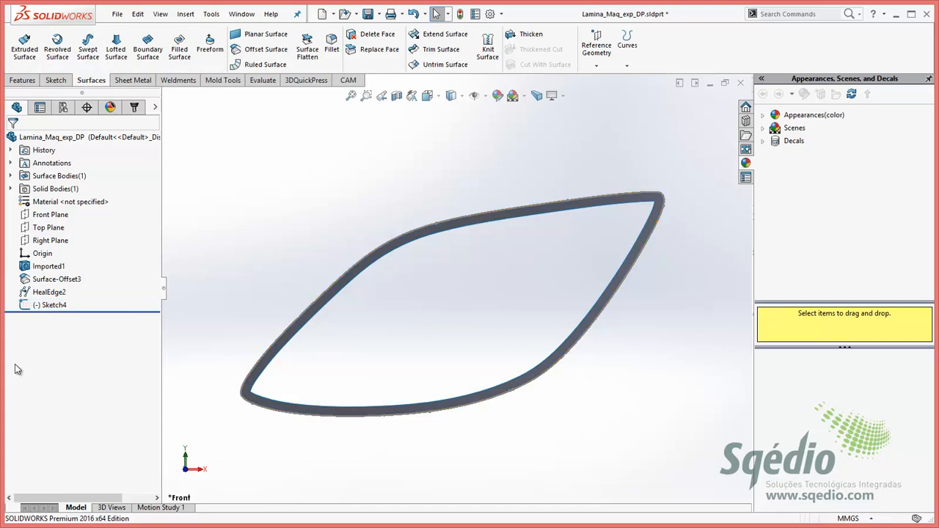
Untrim all edges of the ring surface by 1%, merging the result with the original
{"action": "left_click", "coordinate": [51, 305]}
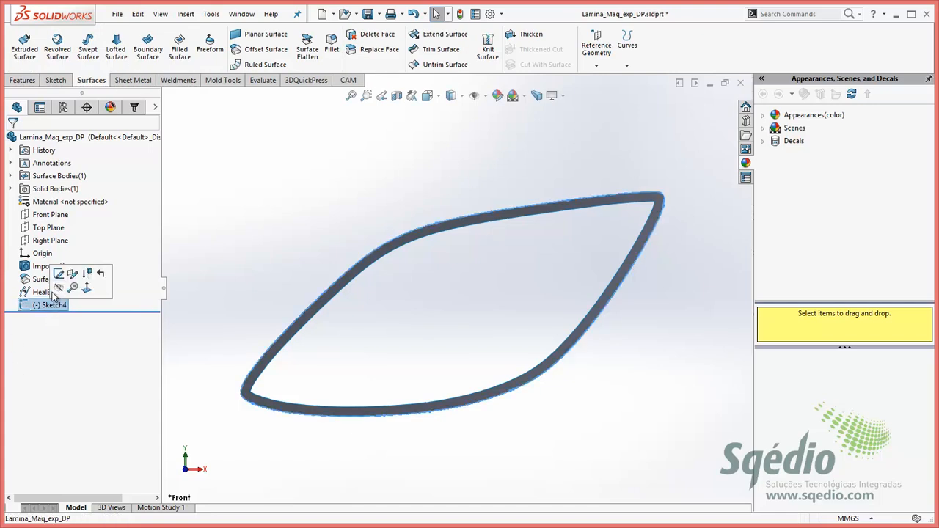
{"action": "left_click", "coordinate": [413, 235]}
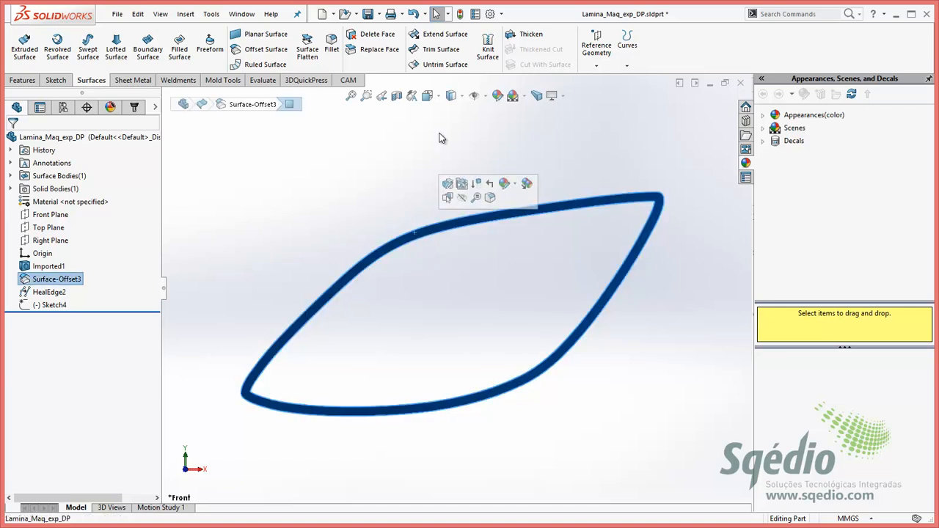
{"action": "left_click", "coordinate": [442, 65]}
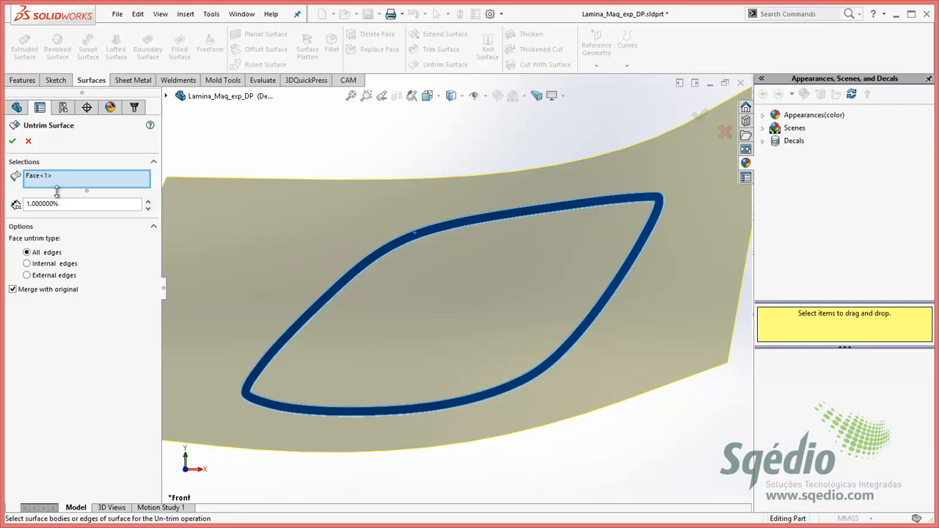
{"action": "left_click", "coordinate": [13, 140]}
Trim the extended surface with the fitted spline sketch, removing the region outside the outline
{"action": "left_click", "coordinate": [41, 307]}
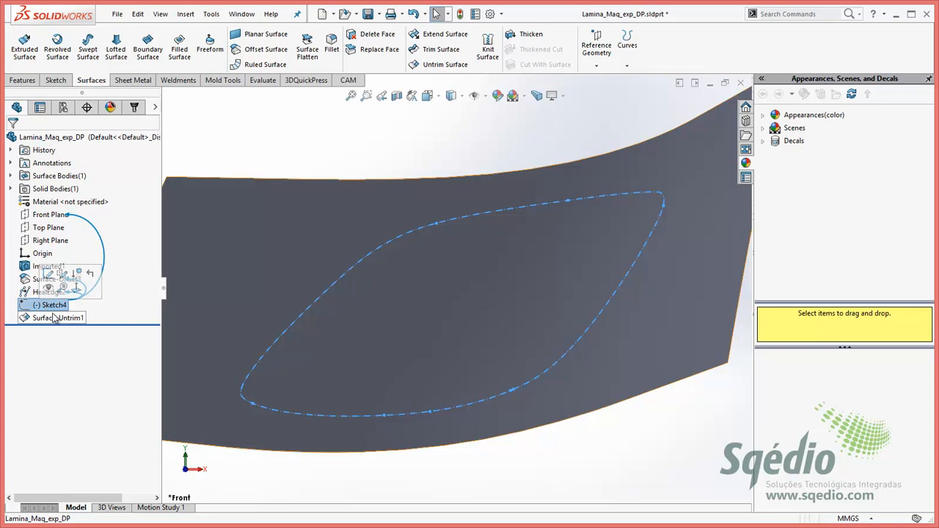
{"action": "left_click", "coordinate": [440, 49]}
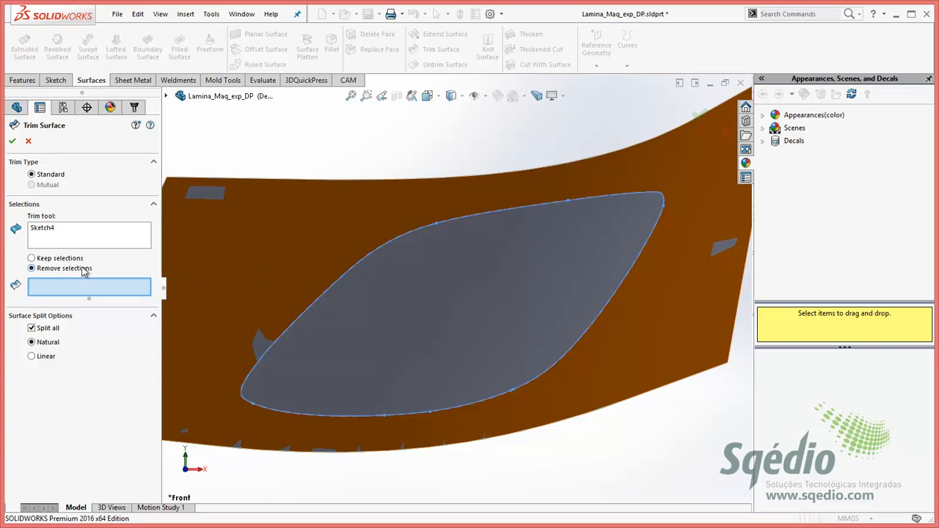
{"action": "left_click", "coordinate": [291, 243]}
{"action": "key", "text": "Return"}
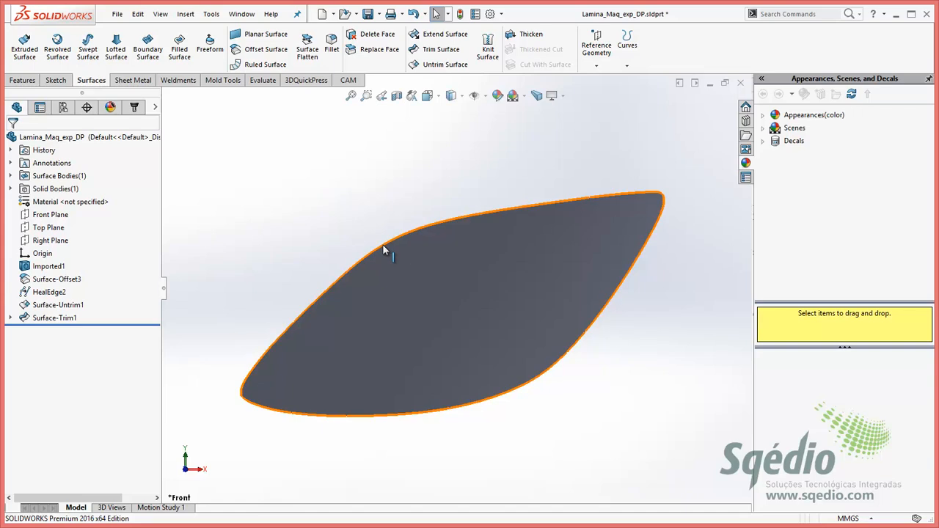
{"action": "left_click", "coordinate": [383, 250]}
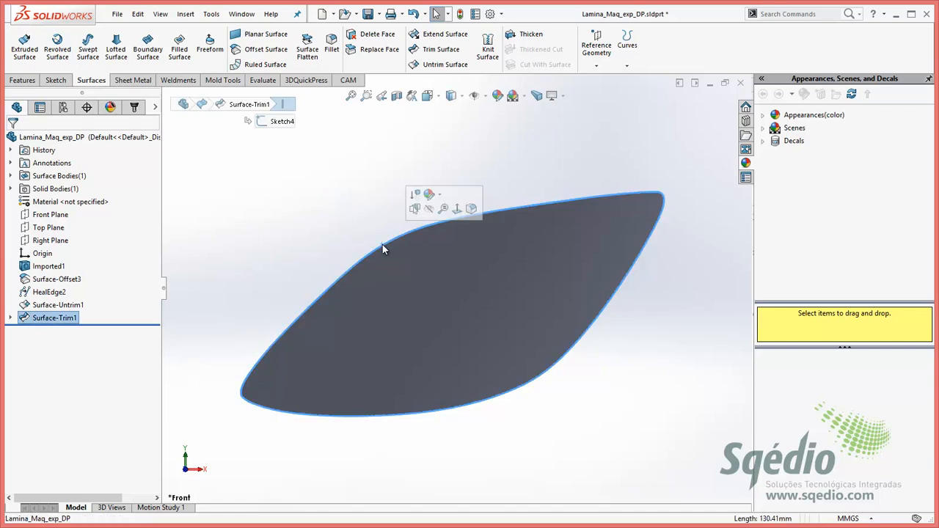
{"action": "left_click", "coordinate": [355, 234]}
Show the imported solid body to compare it with the trimmed surface, and hide it again
{"action": "middle_click_drag", "start_coordinate": [377, 176], "coordinate": [295, 252]}
{"action": "left_click", "coordinate": [10, 176]}
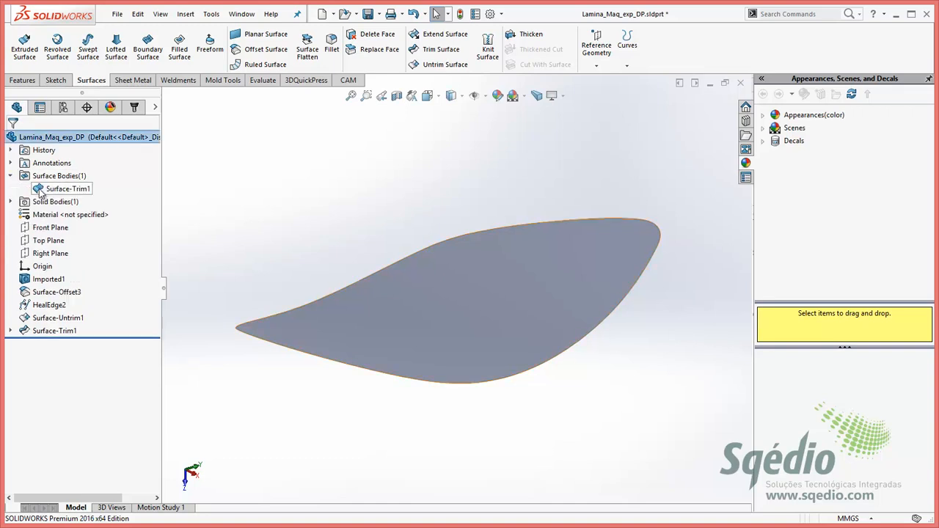
{"action": "left_click", "coordinate": [10, 202]}
{"action": "left_click", "coordinate": [53, 215]}
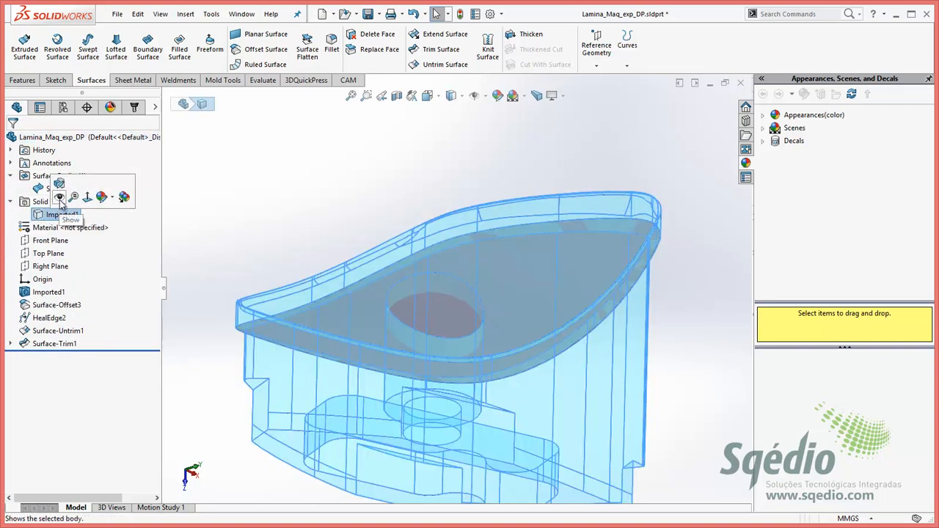
{"action": "left_click", "coordinate": [64, 197]}
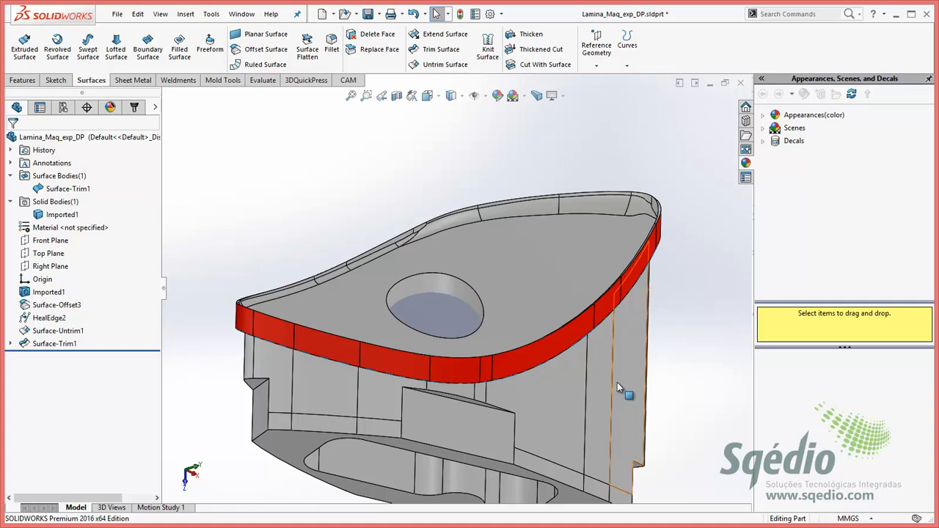
{"action": "left_click", "coordinate": [540, 256]}
{"action": "left_click", "coordinate": [586, 224]}
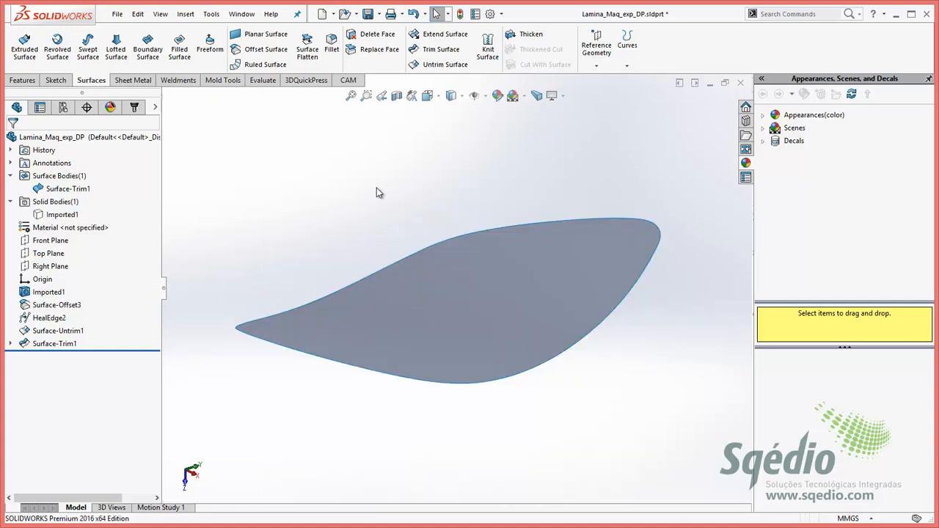
Create a parting line along the trimmed surface's outer edge, using the Front Plane as pull direction and running the 0.50° draft analysis
{"action": "middle_click_drag", "start_coordinate": [422, 206], "coordinate": [406, 221]}
{"action": "scroll", "coordinate": [407, 221], "scroll_direction": "up", "scroll_amount": 2}
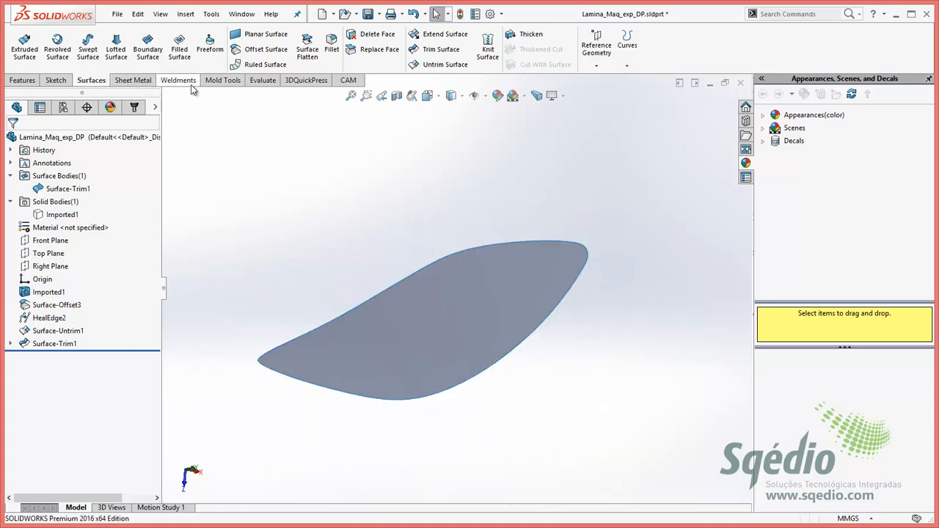
{"action": "left_click", "coordinate": [217, 81]}
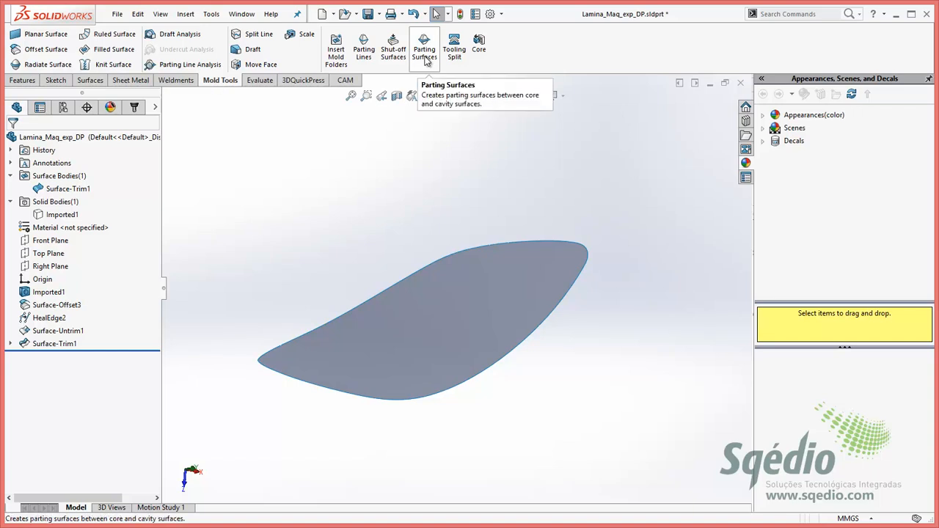
{"action": "left_click", "coordinate": [369, 49]}
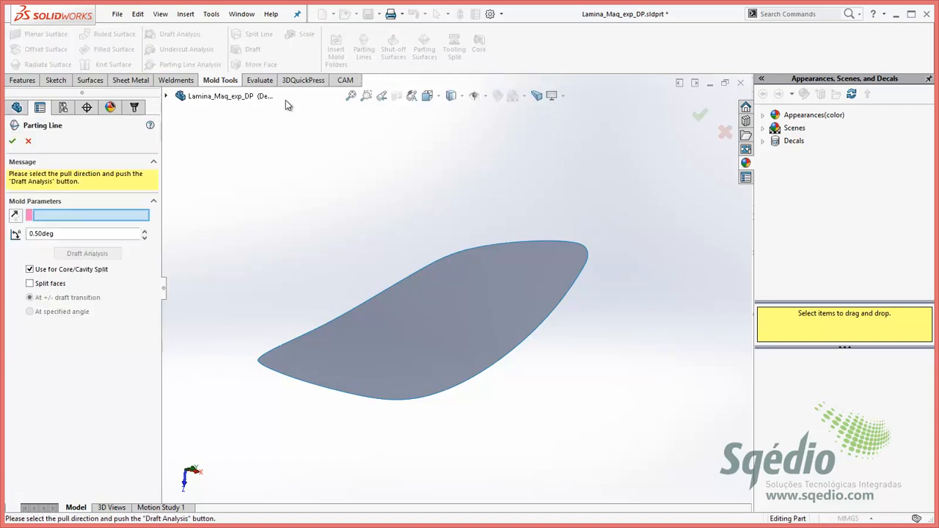
{"action": "left_click", "coordinate": [167, 95]}
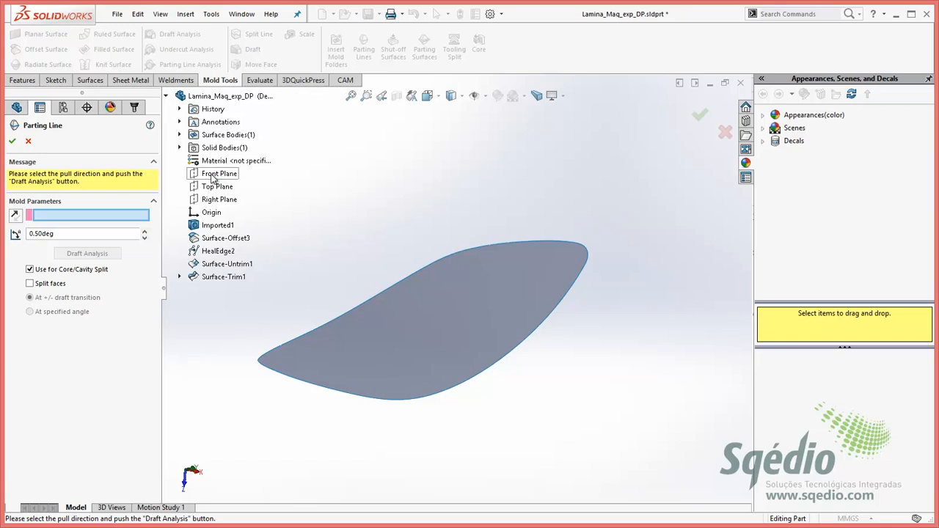
{"action": "left_click", "coordinate": [216, 176]}
{"action": "left_click", "coordinate": [83, 254]}
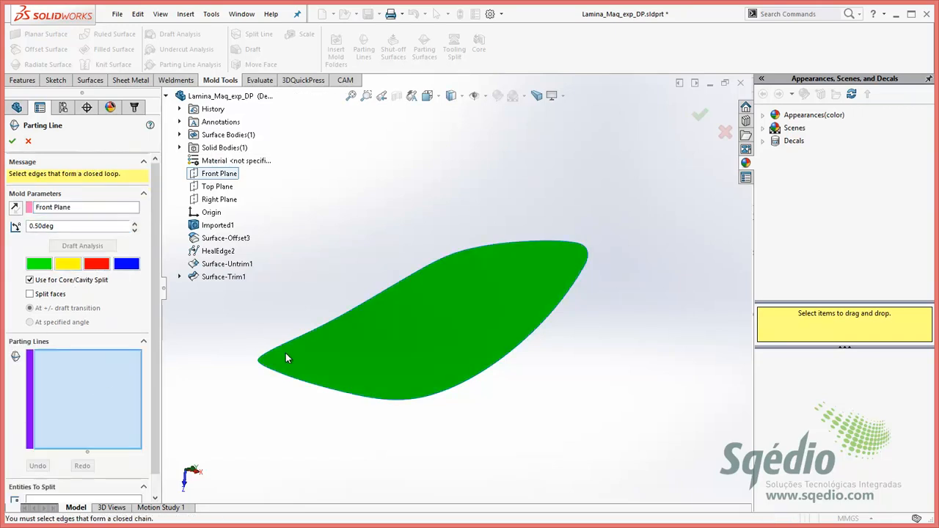
{"action": "left_click", "coordinate": [335, 320]}
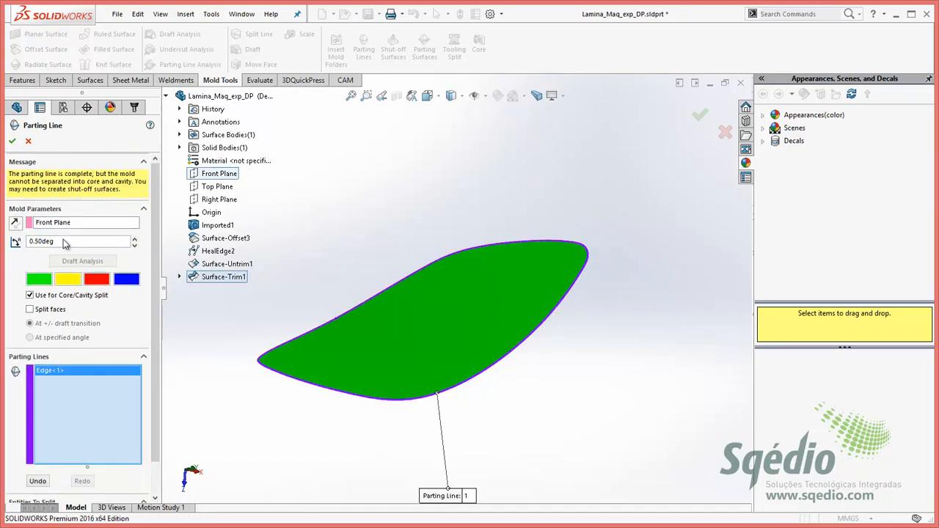
{"action": "left_click", "coordinate": [12, 141]}
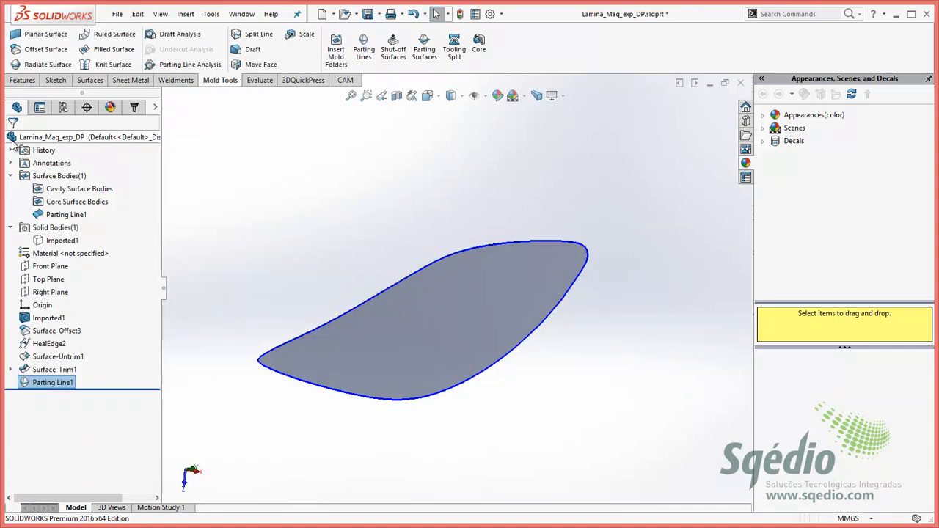
Create a parting surface from the parting line, perpendicular to pull, with a distance of 10 mm and all surfaces knitted
{"action": "left_click", "coordinate": [433, 58]}
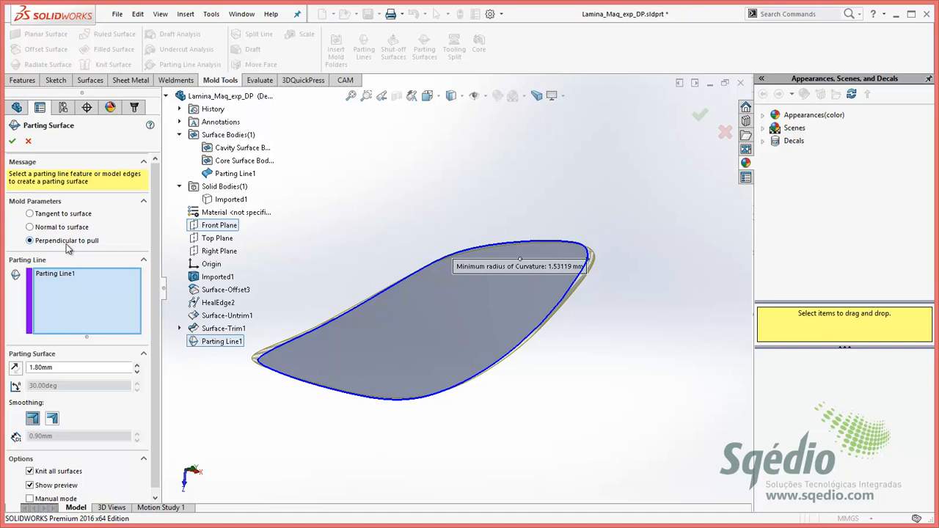
{"action": "type", "text": "20"}
{"action": "key", "text": "Return"}
{"action": "middle_click_drag", "start_coordinate": [373, 265], "coordinate": [324, 316]}
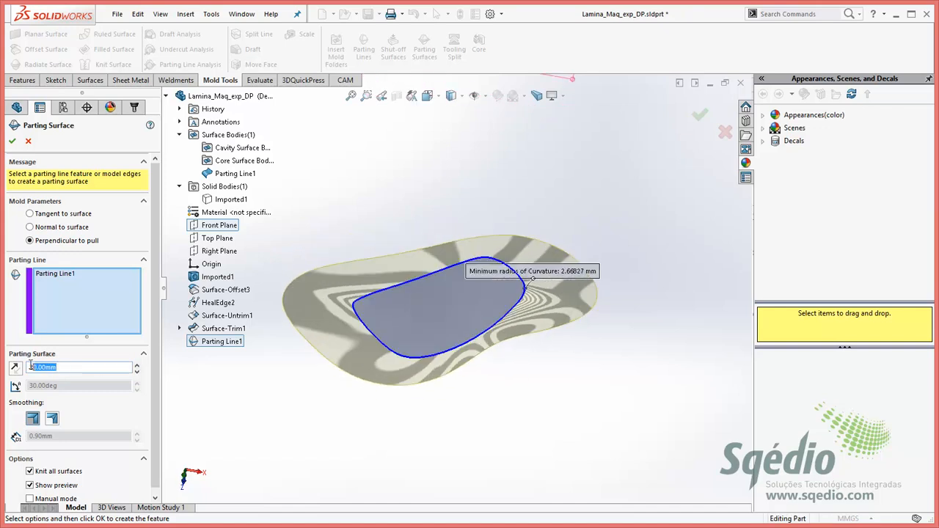
{"action": "type", "text": "10"}
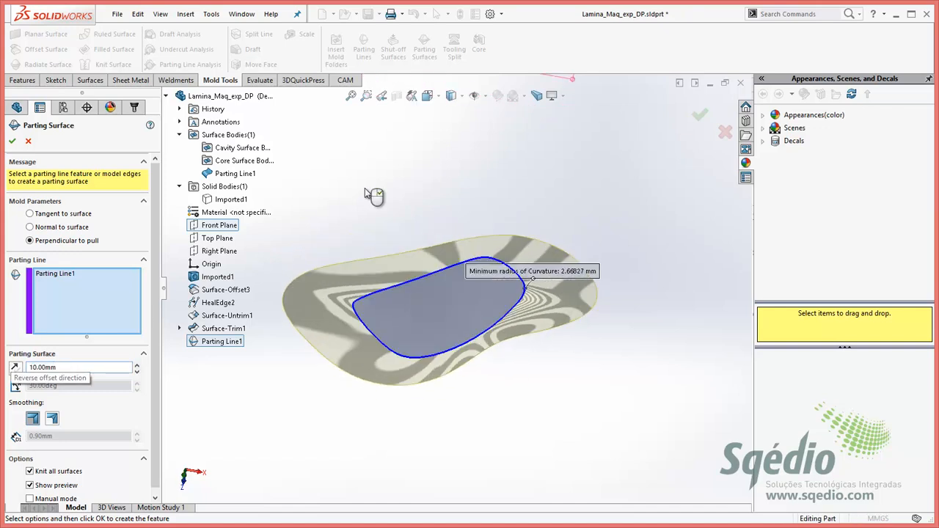
{"action": "key", "text": "Return"}
{"action": "mouse_move", "coordinate": [454, 285]}
{"action": "middle_mouse_down"}
{"action": "mouse_move", "coordinate": [458, 235]}
{"action": "mouse_move", "coordinate": [470, 217]}
{"action": "mouse_move", "coordinate": [444, 230]}
{"action": "mouse_move", "coordinate": [520, 242]}
{"action": "middle_mouse_up"}
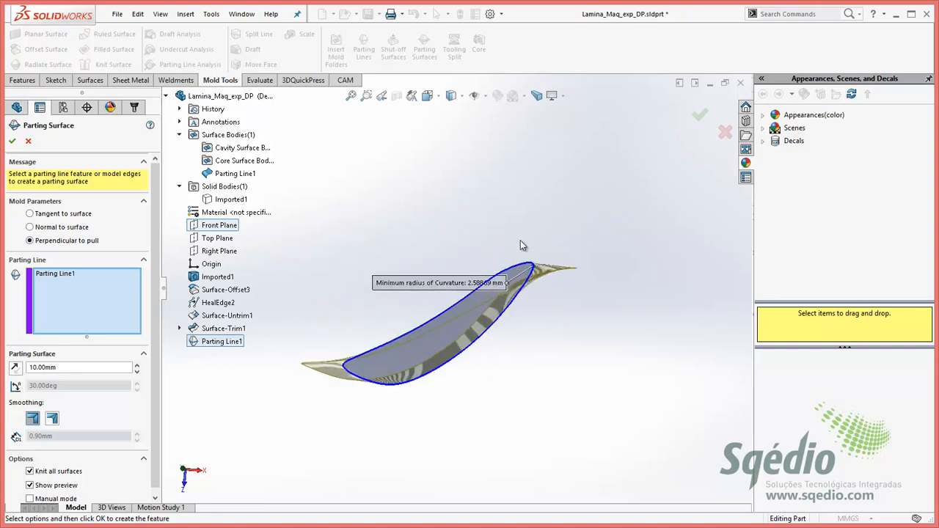
{"action": "key", "text": "space"}
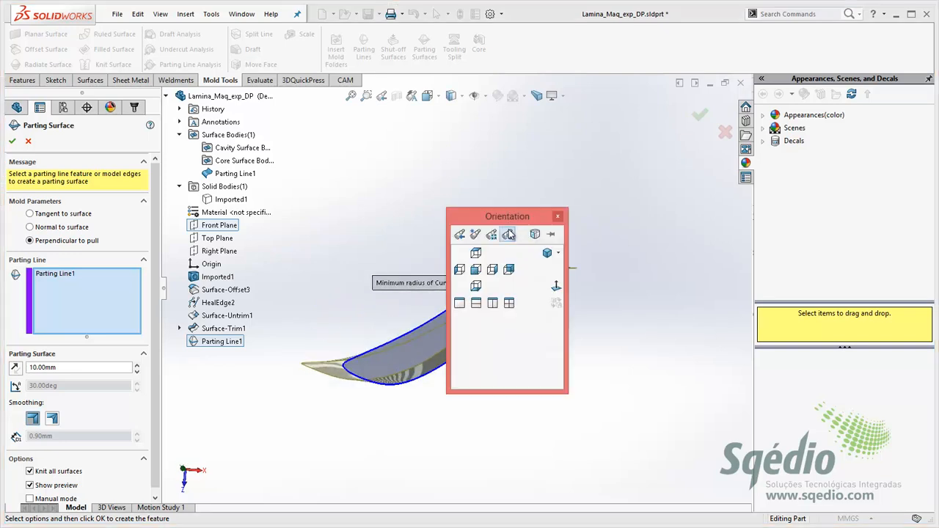
{"action": "left_click", "coordinate": [482, 270]}
{"action": "middle_click_drag", "start_coordinate": [482, 269], "coordinate": [252, 294]}
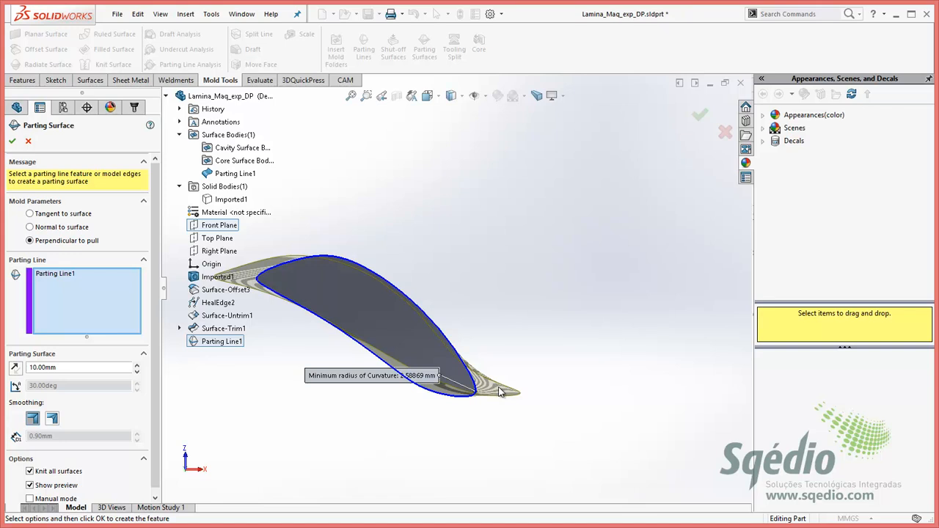
{"action": "key", "text": "shift+Down"}
{"action": "key", "text": "shift+Down"}
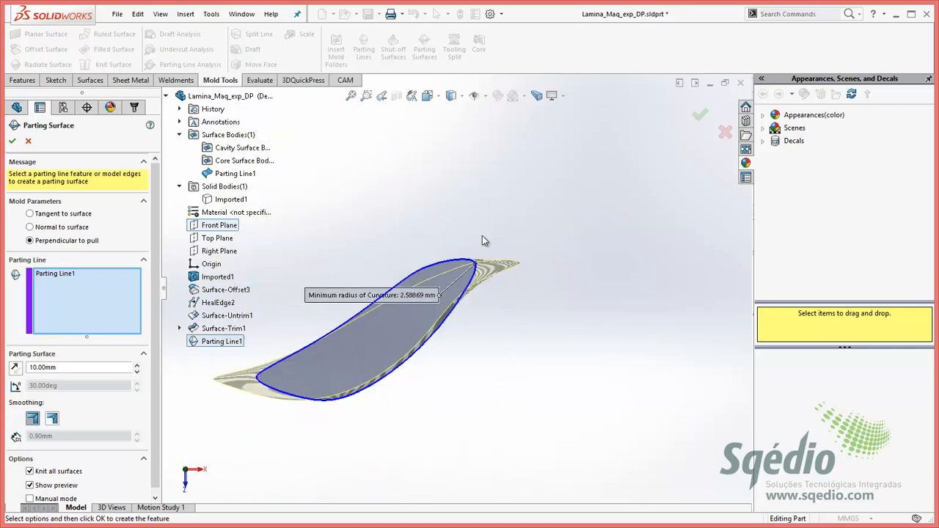
{"action": "left_click", "coordinate": [14, 142]}
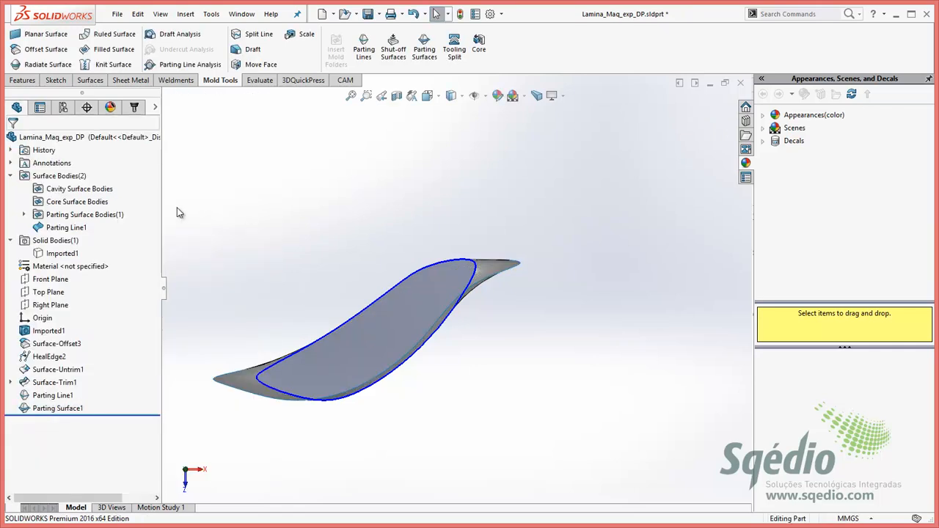
Show the imported solid body together with the parting surface and inspect how they fit
{"action": "left_click", "coordinate": [63, 253]}
{"action": "middle_click_drag", "start_coordinate": [330, 220], "coordinate": [383, 310]}
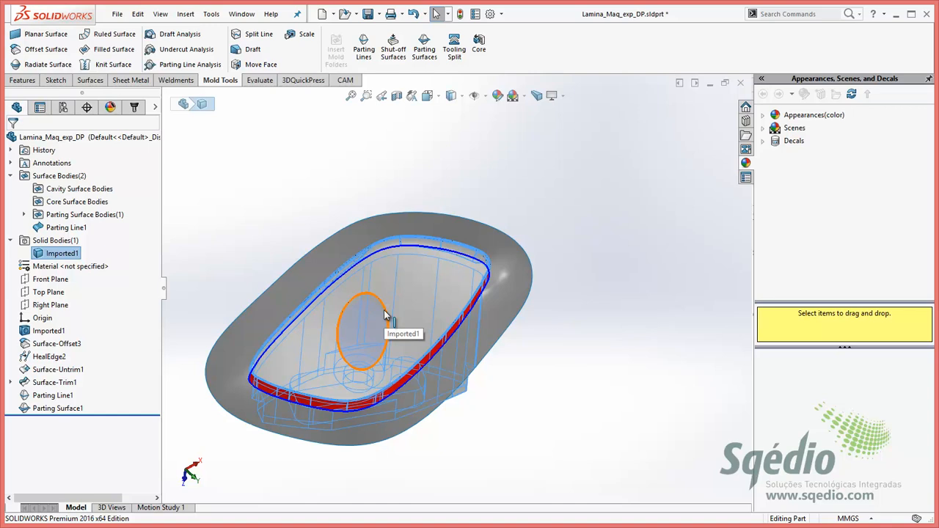
{"action": "middle_click_drag", "start_coordinate": [385, 314], "coordinate": [291, 266]}
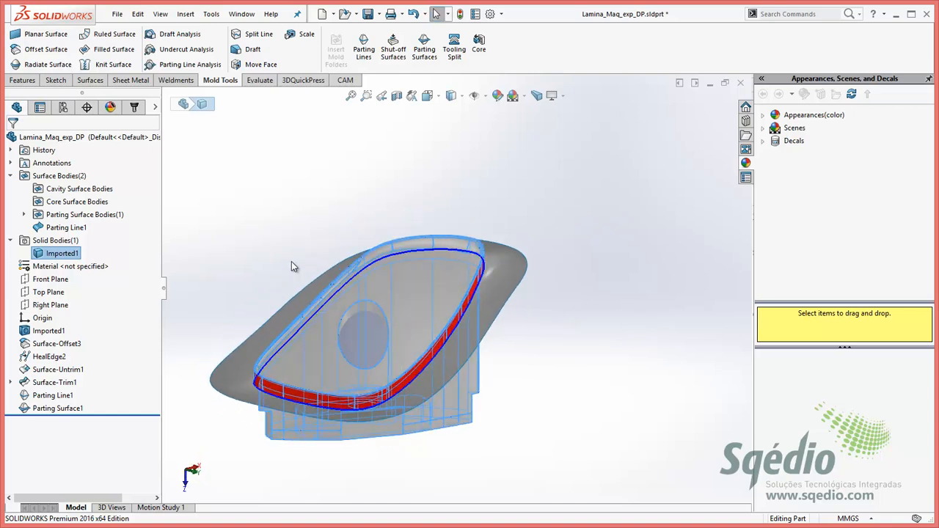
Sketch a 4 mm outward offset of the surface trim's outline sketch on the Front Plane and exit the sketch
{"action": "left_click", "coordinate": [47, 279]}
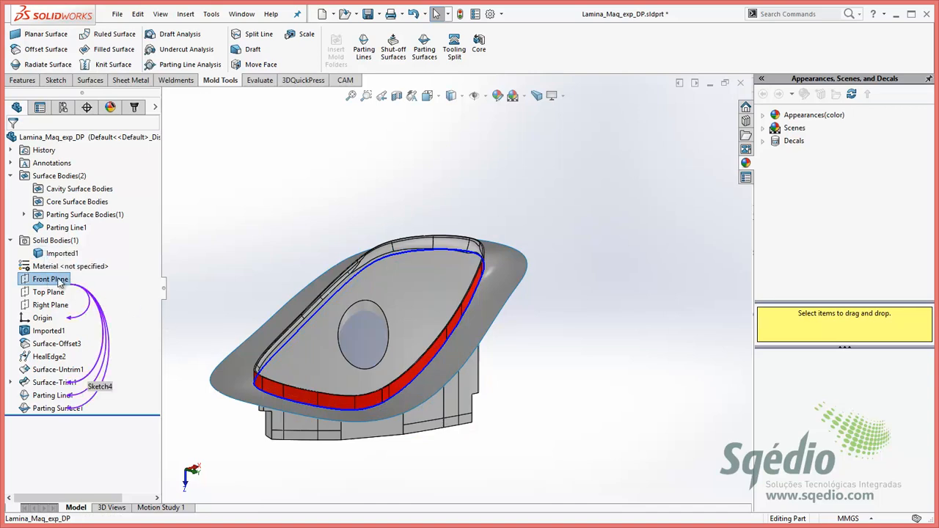
{"action": "right_click", "coordinate": [59, 285]}
{"action": "left_click", "coordinate": [75, 260]}
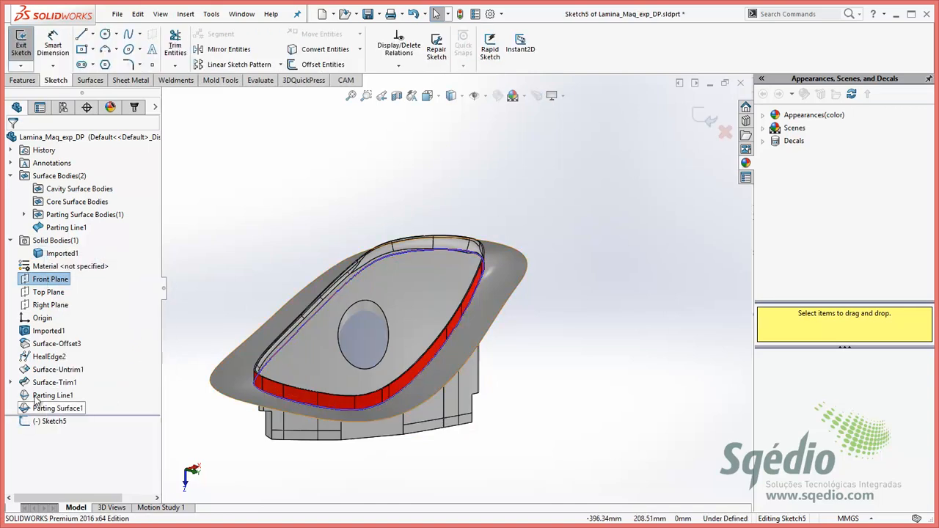
{"action": "left_click", "coordinate": [11, 382]}
{"action": "left_click", "coordinate": [65, 394]}
{"action": "mouse_move", "coordinate": [307, 443]}
{"action": "middle_mouse_down"}
{"action": "mouse_move", "coordinate": [285, 283]}
{"action": "mouse_move", "coordinate": [107, 369]}
{"action": "middle_mouse_up"}
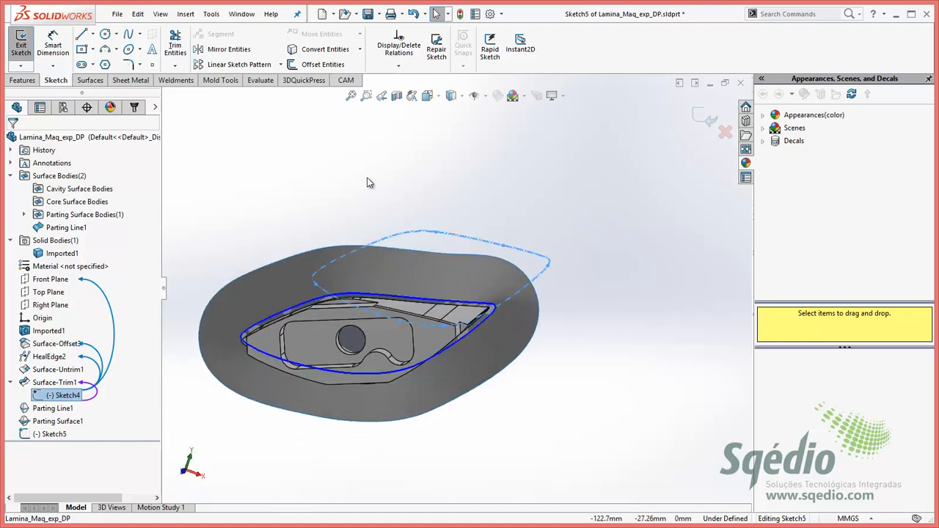
{"action": "left_click", "coordinate": [322, 64]}
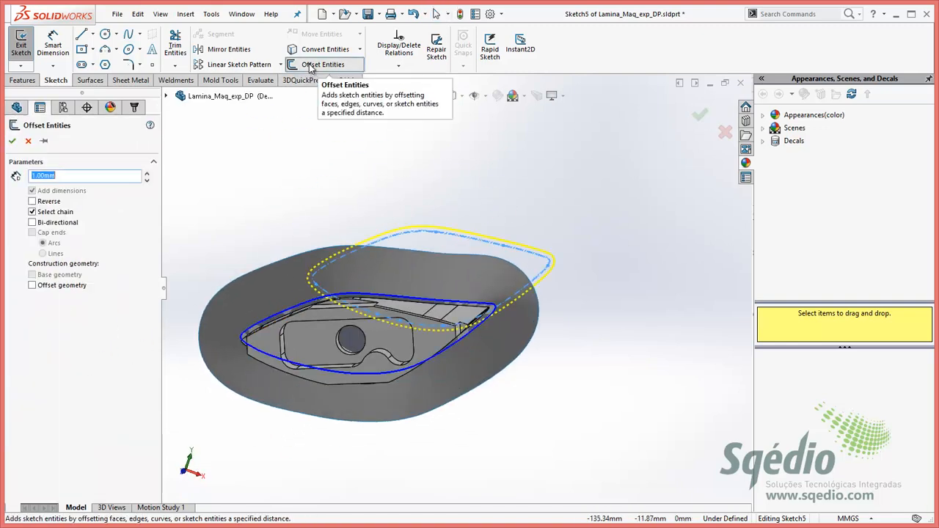
{"action": "key", "text": "Up"}
{"action": "key", "text": "Up"}
{"action": "key", "text": "Up"}
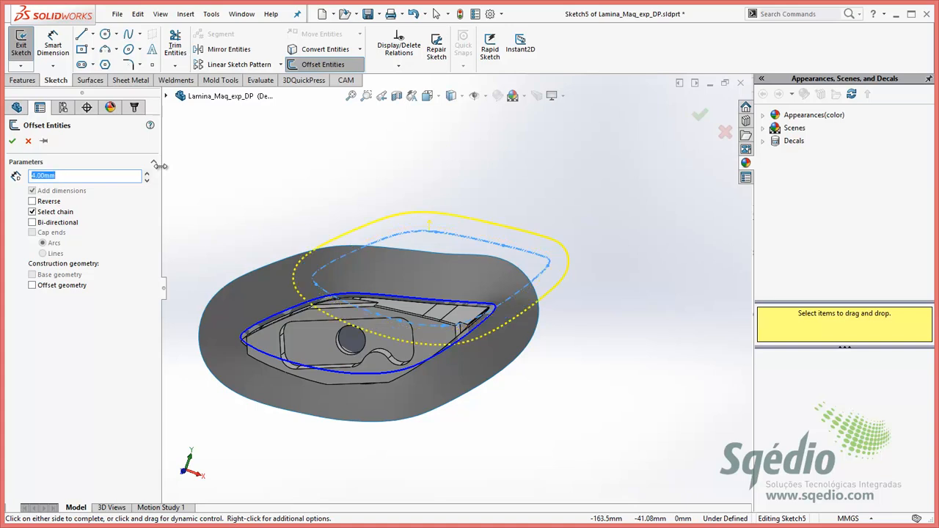
{"action": "left_click", "coordinate": [12, 140]}
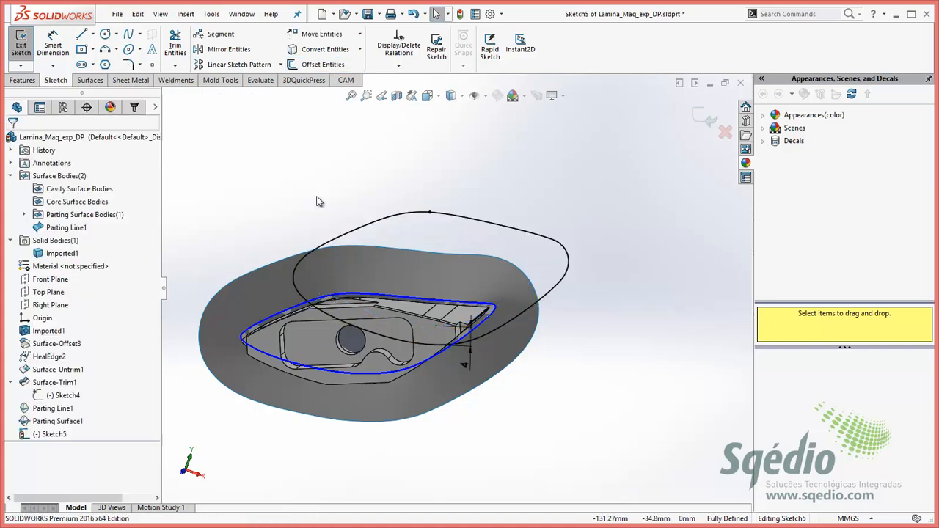
{"action": "mouse_move", "coordinate": [349, 184]}
{"action": "middle_mouse_down"}
{"action": "mouse_move", "coordinate": [411, 278]}
{"action": "mouse_move", "coordinate": [450, 319]}
{"action": "mouse_move", "coordinate": [602, 205]}
{"action": "middle_mouse_up"}
{"action": "left_click", "coordinate": [709, 118]}
Move the parting surface body 3 mm along Z without copying it, and check its position against the solid
{"action": "mouse_move", "coordinate": [541, 213]}
{"action": "middle_mouse_down"}
{"action": "mouse_move", "coordinate": [551, 184]}
{"action": "mouse_move", "coordinate": [501, 342]}
{"action": "middle_mouse_up"}
{"action": "scroll", "coordinate": [497, 342], "scroll_direction": "down", "scroll_amount": 3}
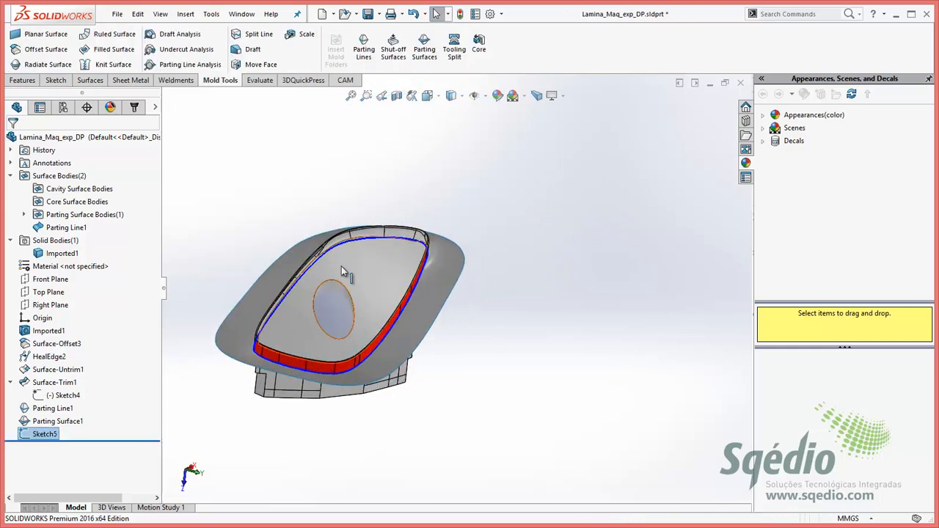
{"action": "left_click", "coordinate": [185, 14]}
{"action": "mouse_move", "coordinate": [220, 60]}
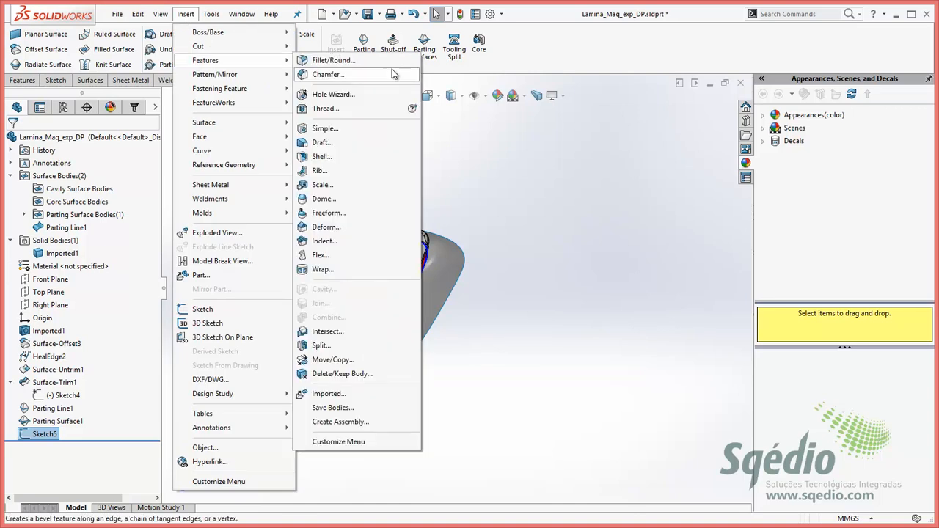
{"action": "left_click", "coordinate": [337, 360]}
{"action": "left_click", "coordinate": [431, 301]}
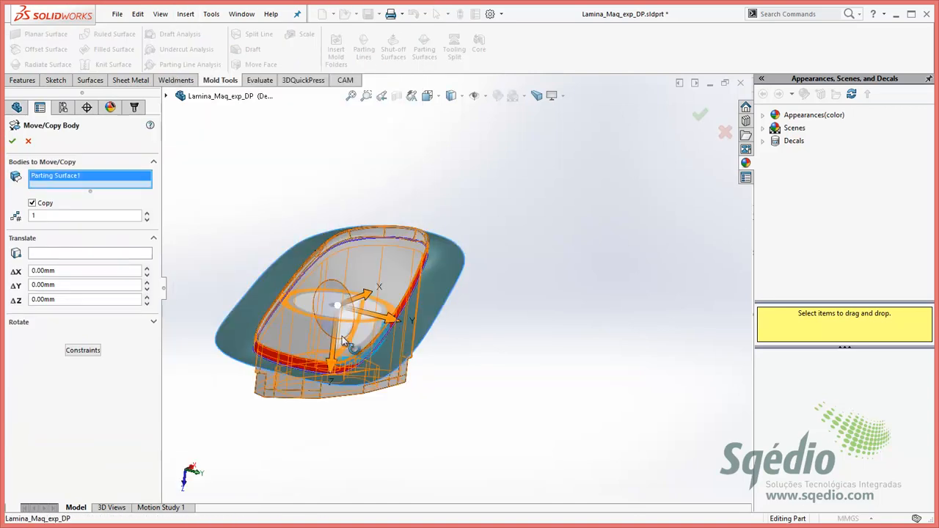
{"action": "left_click", "coordinate": [32, 205]}
{"action": "left_click_drag", "start_coordinate": [332, 364], "coordinate": [301, 376]}
{"action": "double_click", "coordinate": [80, 283]}
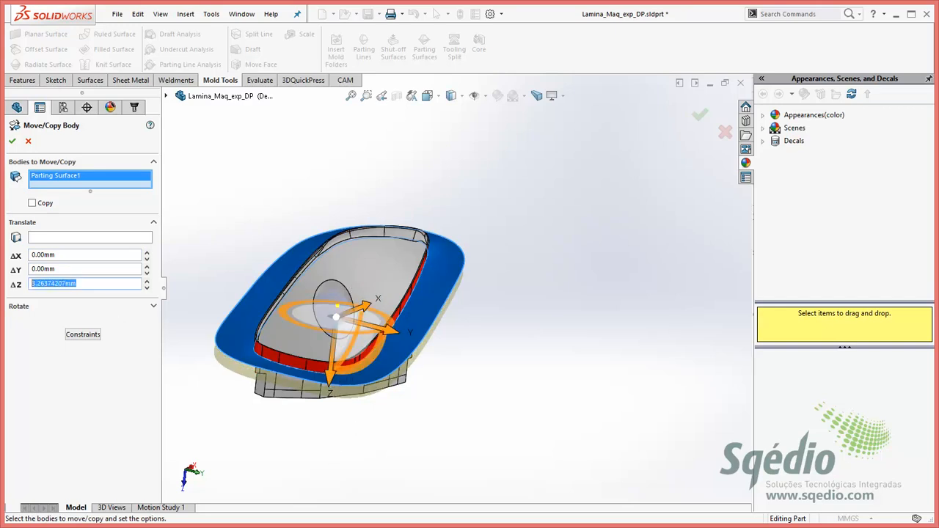
{"action": "type", "text": "3.00mm"}
{"action": "key", "text": "Return"}
{"action": "middle_click_drag", "start_coordinate": [444, 307], "coordinate": [405, 286]}
{"action": "scroll", "coordinate": [389, 293], "scroll_direction": "down", "scroll_amount": 4}
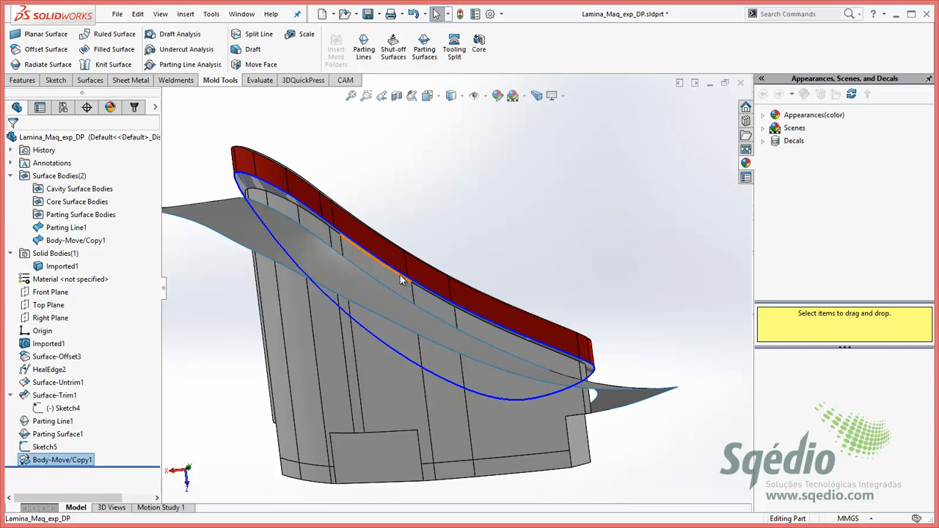
{"action": "left_click", "coordinate": [403, 277]}
{"action": "middle_click_drag", "start_coordinate": [463, 292], "coordinate": [513, 286]}
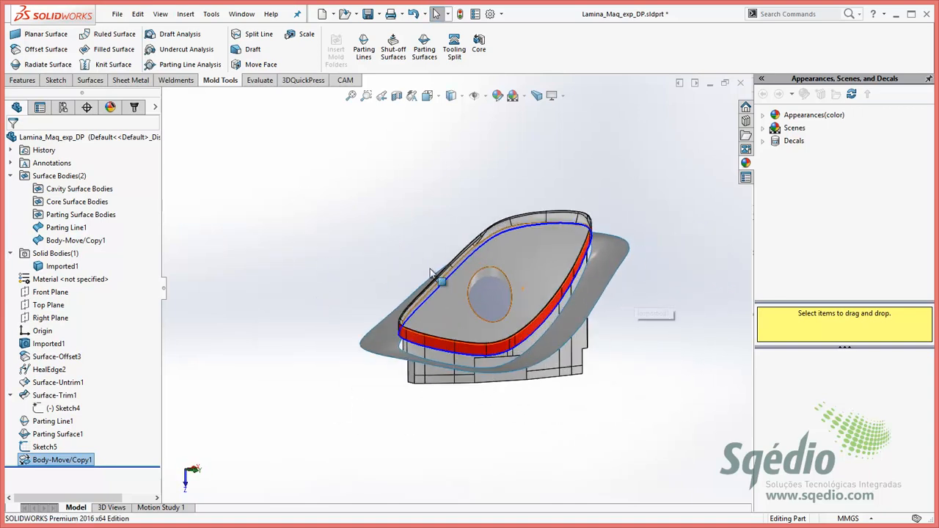
Create a CAM job (Obra) whose work coordinate system uses Z-Axis and X-Axis on the Front Plane, with the Z axis reversed
{"action": "left_click", "coordinate": [135, 107]}
{"action": "middle_click_drag", "start_coordinate": [338, 184], "coordinate": [606, 286]}
{"action": "right_click", "coordinate": [75, 169]}
{"action": "left_click", "coordinate": [89, 177]}
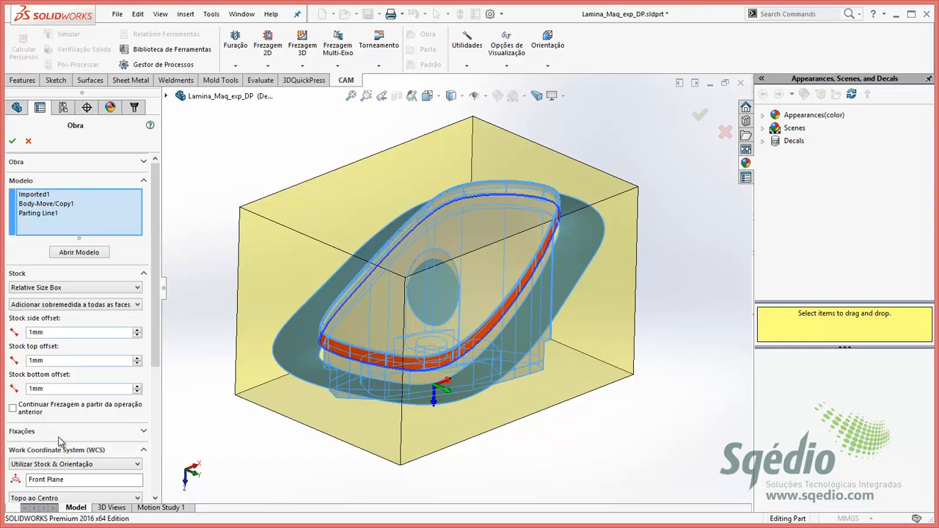
{"action": "left_click_drag", "start_coordinate": [154, 322], "coordinate": [154, 393]}
{"action": "left_click", "coordinate": [44, 353]}
{"action": "left_click", "coordinate": [42, 401]}
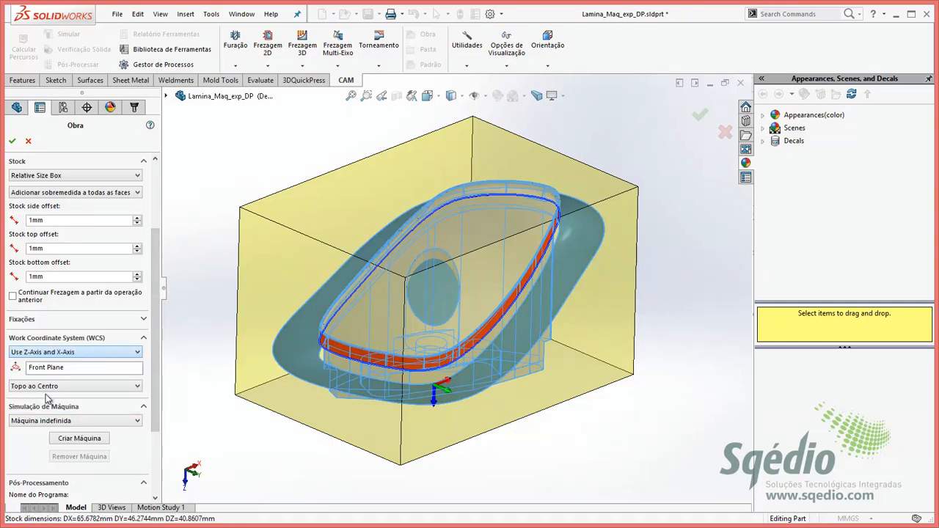
{"action": "left_click", "coordinate": [29, 385]}
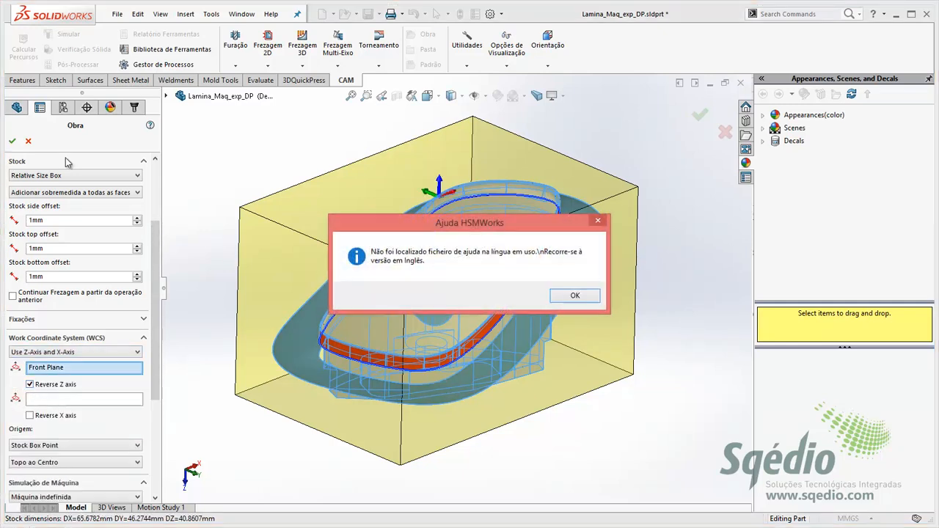
{"action": "left_click", "coordinate": [574, 295]}
{"action": "left_click", "coordinate": [12, 141]}
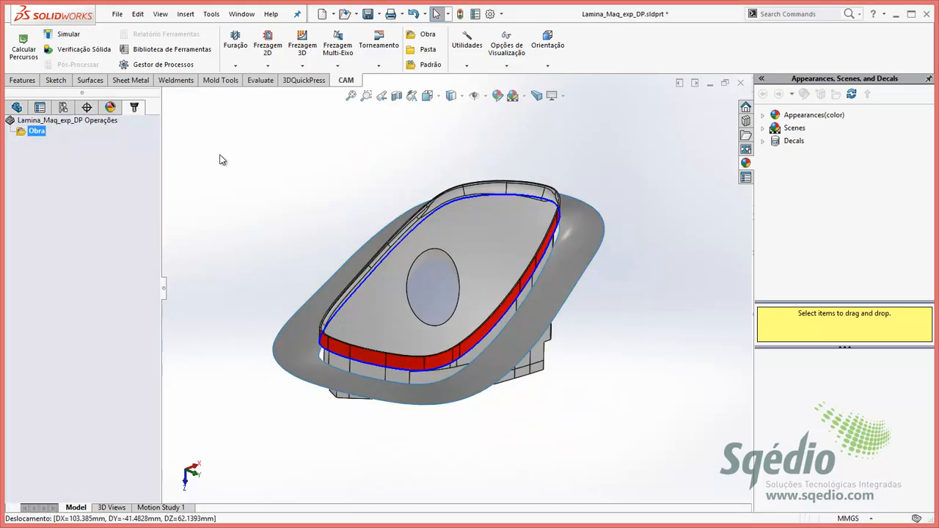
Start a 3D Projeção milling operation and assign it the #2 Ø8 mm flat tool from the tool library
{"action": "left_click", "coordinate": [302, 46]}
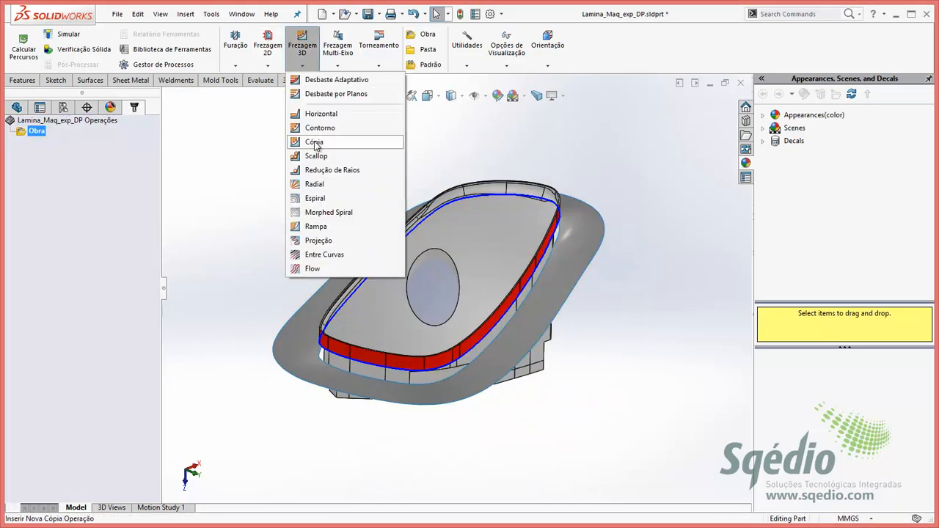
{"action": "left_click", "coordinate": [316, 240]}
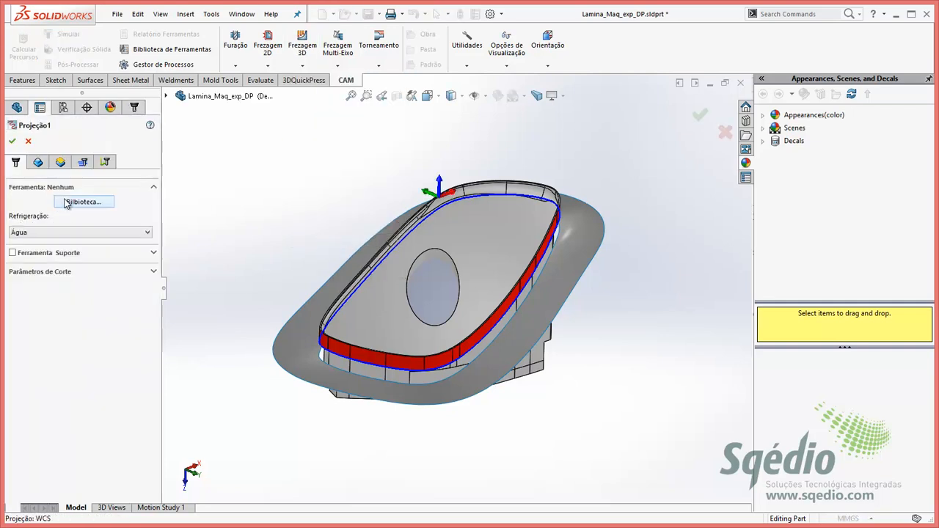
{"action": "left_click", "coordinate": [66, 202]}
{"action": "left_click", "coordinate": [247, 130]}
{"action": "type", "text": "8"}
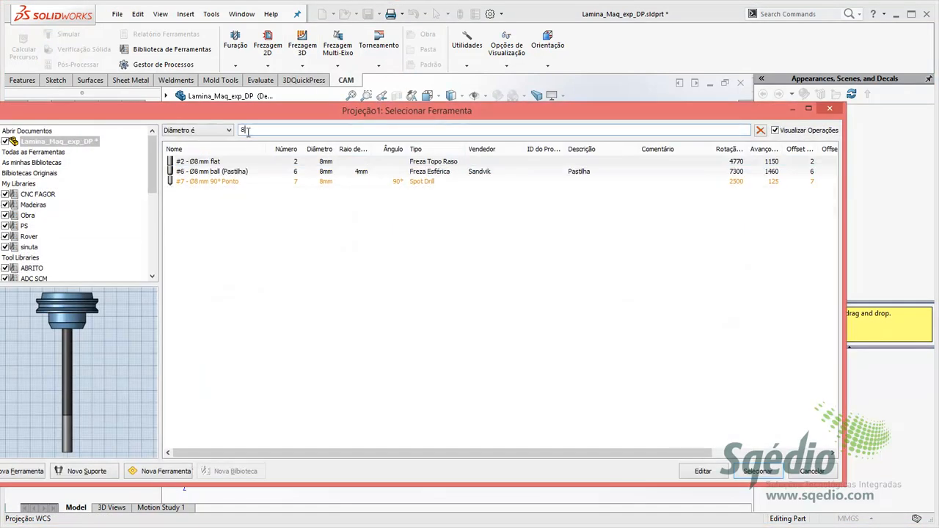
{"action": "left_click", "coordinate": [236, 163]}
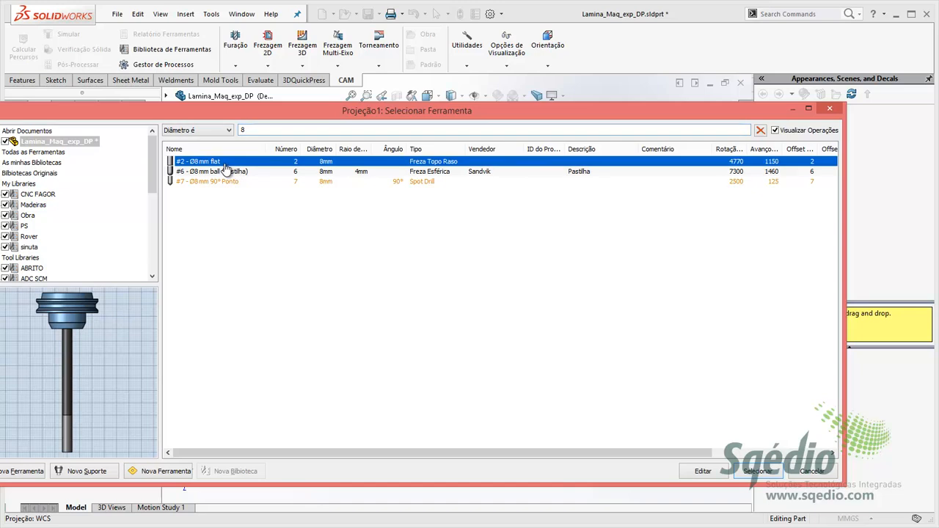
{"action": "left_click", "coordinate": [766, 474]}
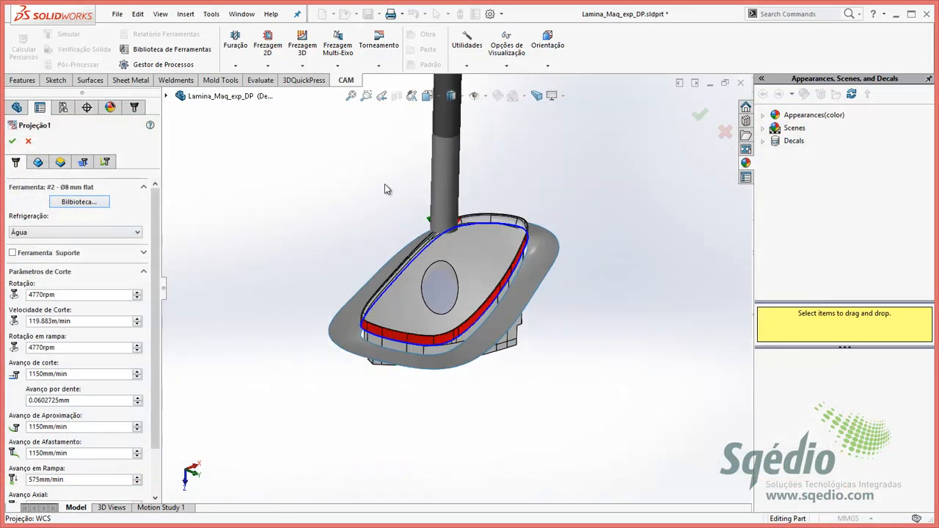
{"action": "scroll", "coordinate": [517, 253], "scroll_direction": "down", "scroll_amount": 2}
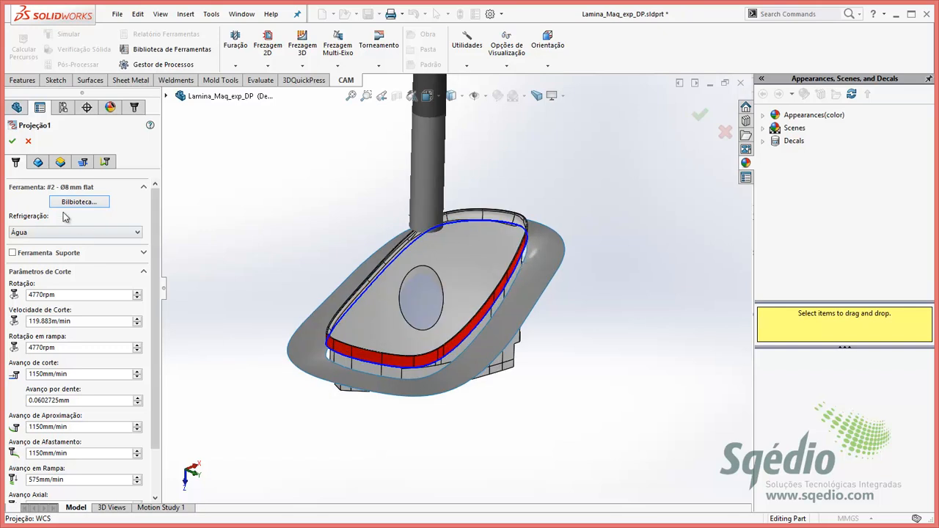
Set Sketch5 as the machining contour of the projection operation
{"action": "left_click", "coordinate": [38, 162]}
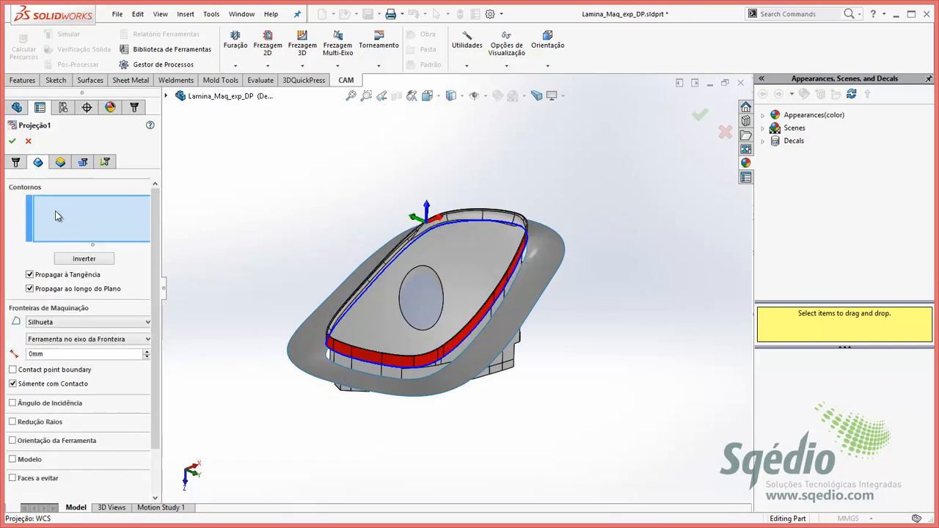
{"action": "left_click", "coordinate": [167, 97]}
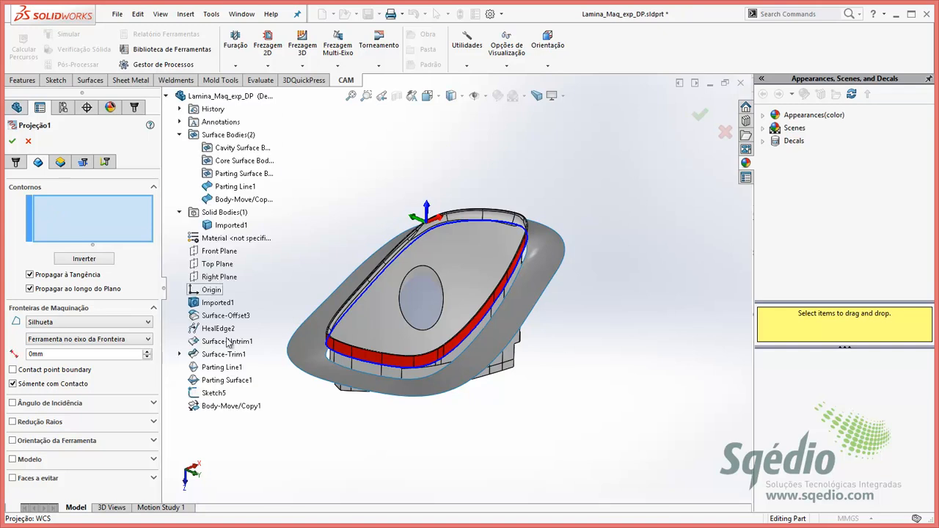
{"action": "left_click", "coordinate": [214, 393]}
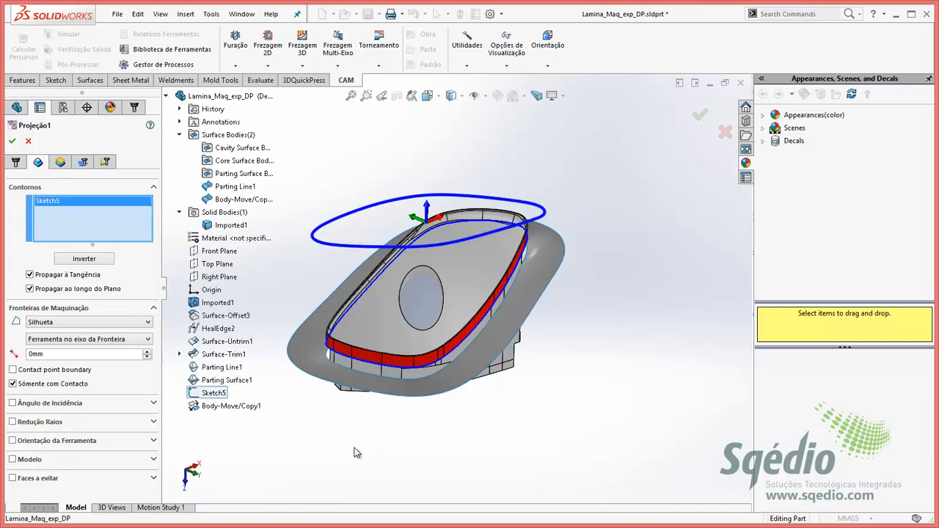
{"action": "middle_click_drag", "start_coordinate": [484, 310], "coordinate": [516, 221]}
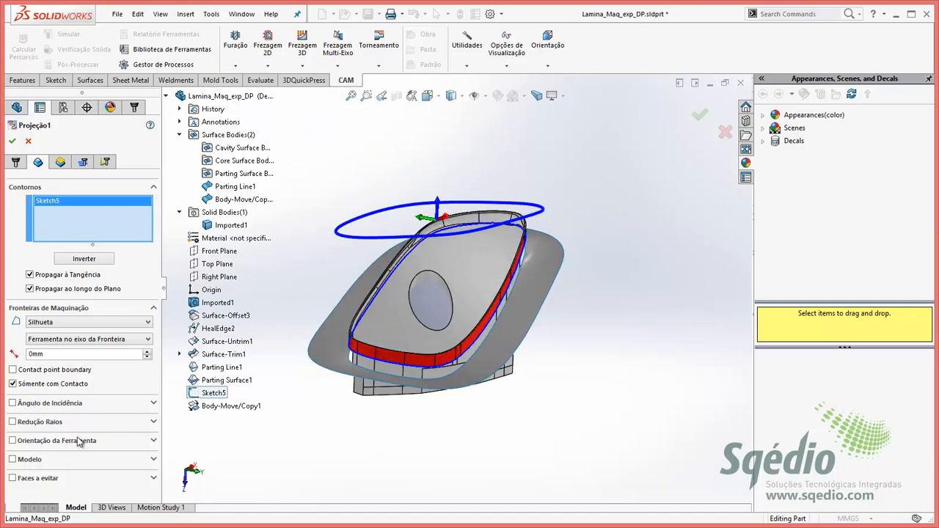
Try the moved parting surface as the operation's Modelo, disable Modelo again, and generate the toolpath
{"action": "left_click", "coordinate": [13, 459]}
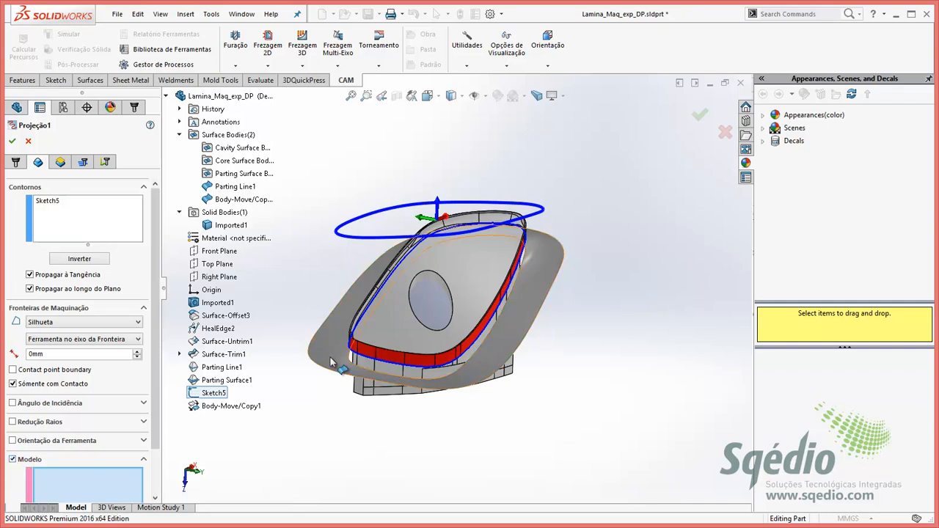
{"action": "left_click", "coordinate": [335, 361]}
{"action": "scroll", "coordinate": [160, 429], "scroll_direction": "down", "scroll_amount": 2}
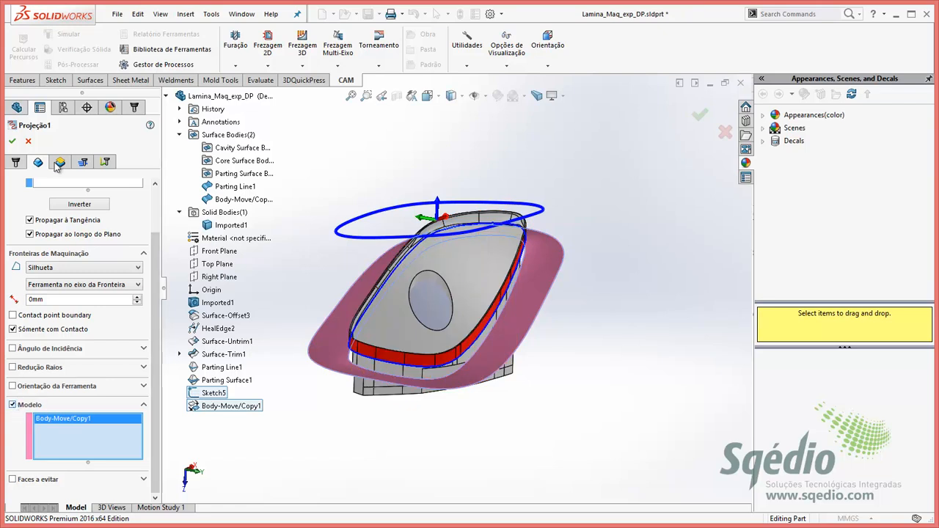
{"action": "left_click", "coordinate": [13, 405]}
{"action": "left_click", "coordinate": [12, 140]}
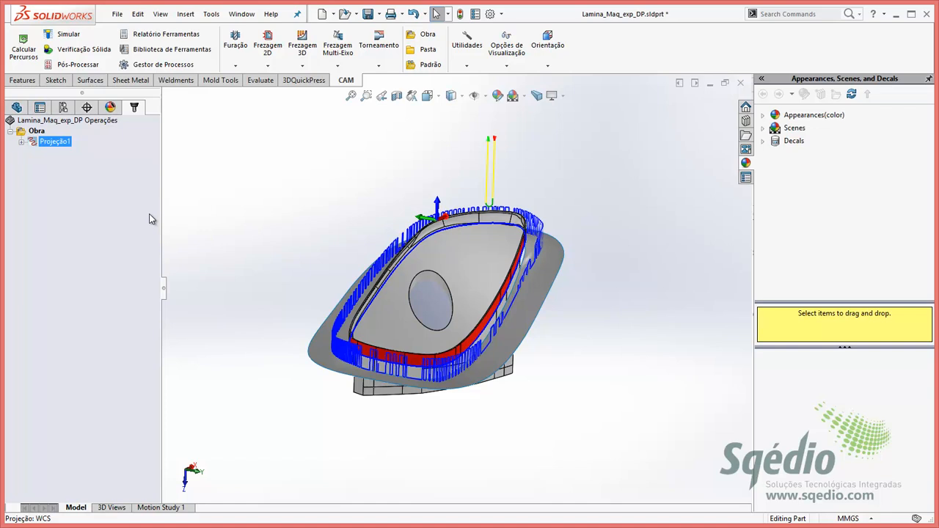
Edit the projection passes to use Sobrespessuras of 0.1 mm in both directions and regenerate the toolpath
{"action": "right_click", "coordinate": [66, 150]}
{"action": "left_click", "coordinate": [80, 149]}
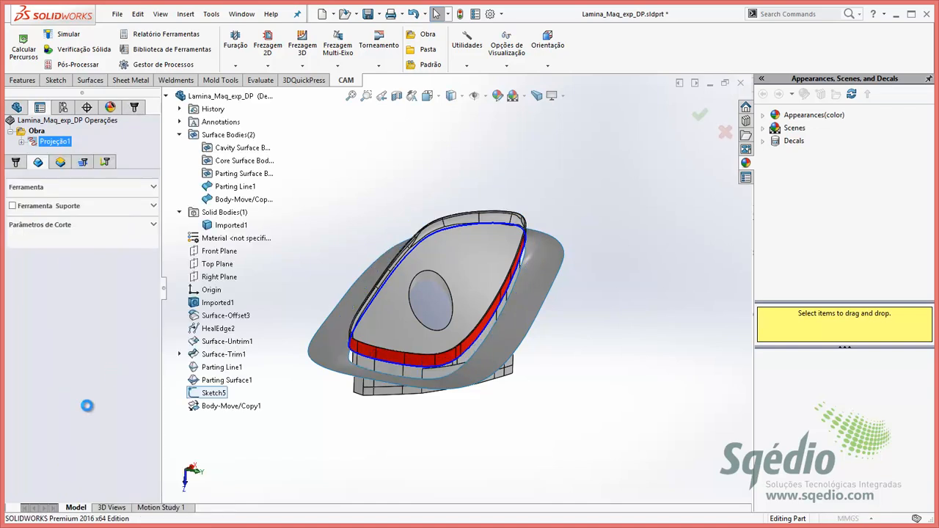
{"action": "left_click", "coordinate": [82, 161]}
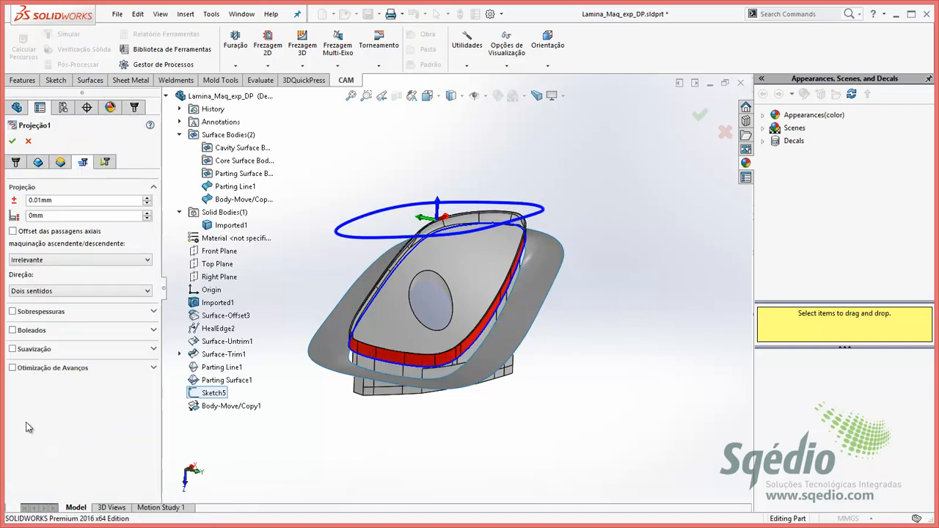
{"action": "left_click", "coordinate": [13, 311]}
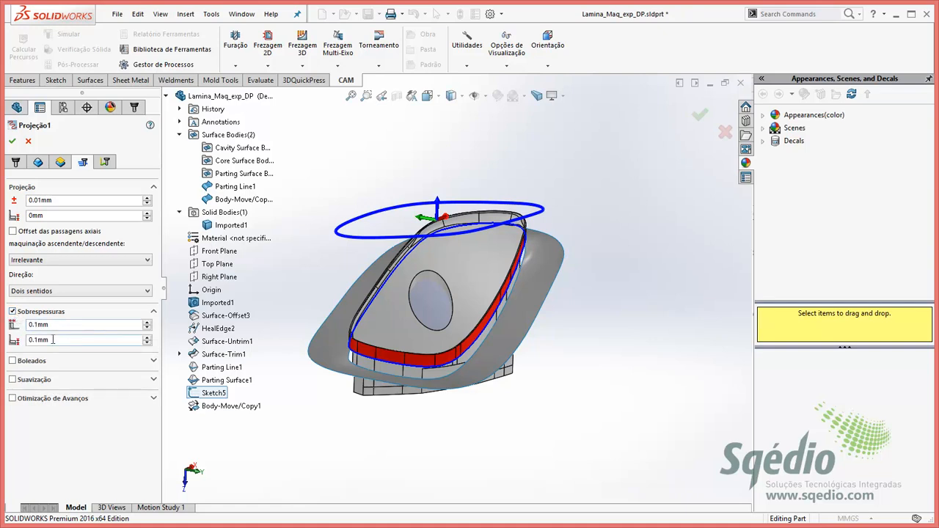
{"action": "left_click", "coordinate": [12, 141]}
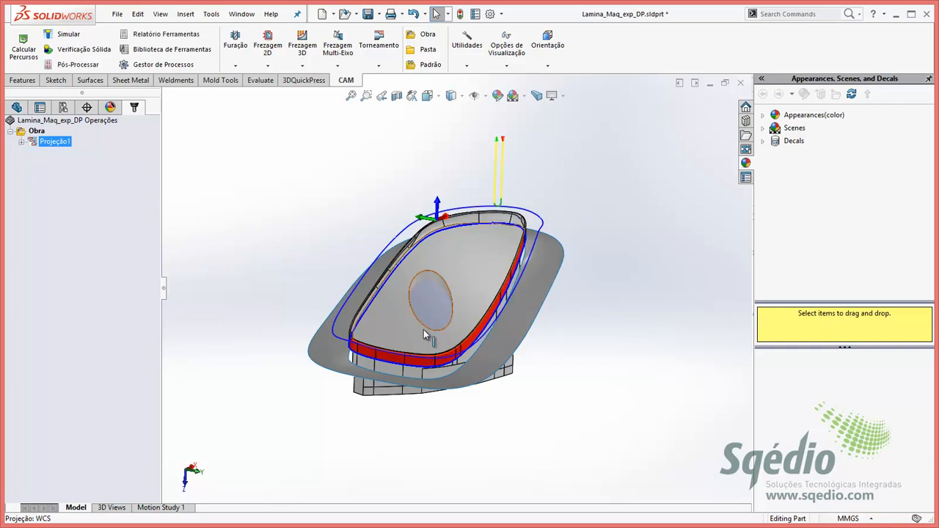
Disable Sobrespessuras in the projection operation, set the moved parting surface body as its Modelo, and recalculate the toolpath
{"action": "mouse_move", "coordinate": [422, 280]}
{"action": "middle_mouse_down"}
{"action": "mouse_move", "coordinate": [467, 215]}
{"action": "mouse_move", "coordinate": [411, 275]}
{"action": "middle_mouse_up"}
{"action": "right_click", "coordinate": [44, 142]}
{"action": "left_click", "coordinate": [48, 149]}
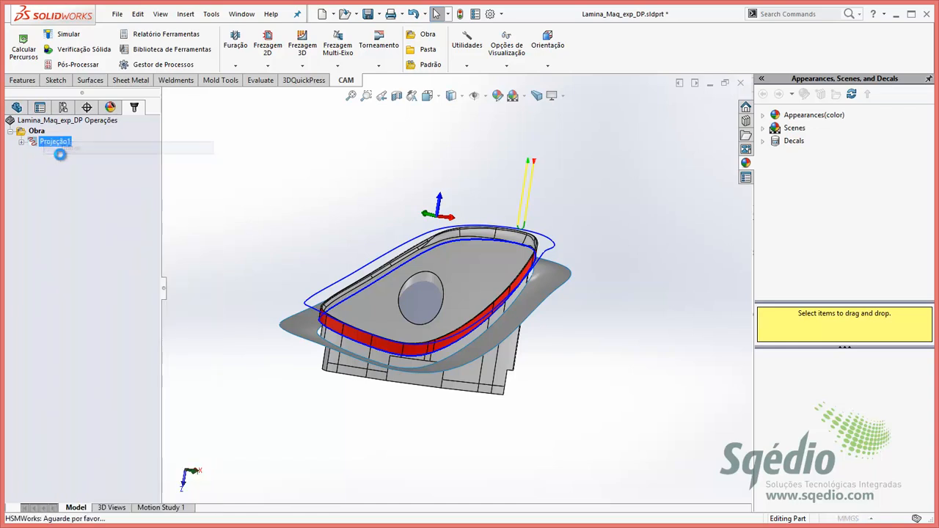
{"action": "left_click", "coordinate": [83, 162]}
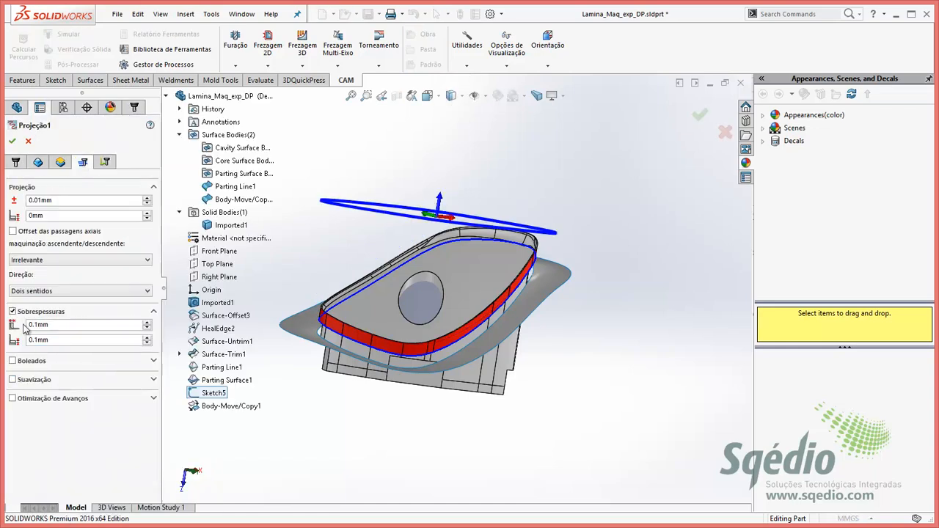
{"action": "left_click", "coordinate": [39, 162]}
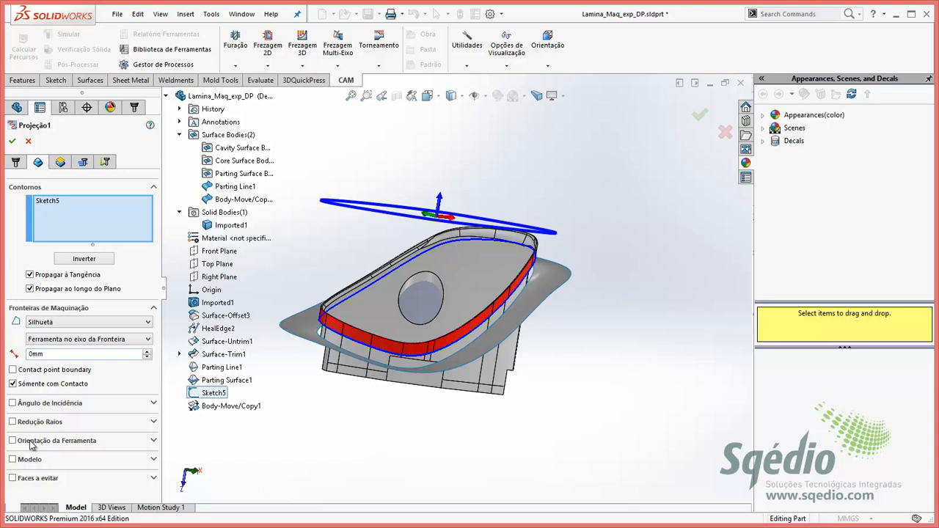
{"action": "left_click", "coordinate": [13, 460]}
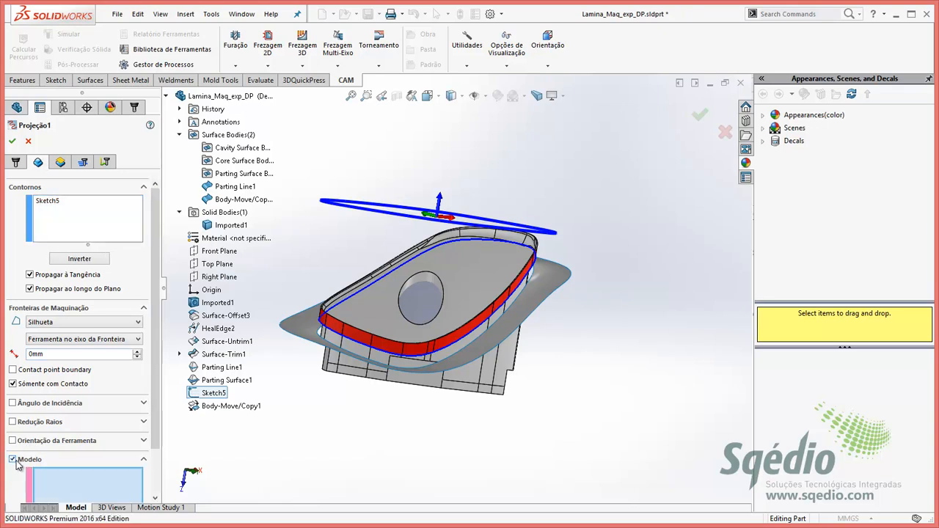
{"action": "left_click", "coordinate": [313, 330]}
{"action": "left_click_drag", "start_coordinate": [155, 329], "coordinate": [153, 369]}
{"action": "middle_click_drag", "start_coordinate": [319, 276], "coordinate": [324, 289]}
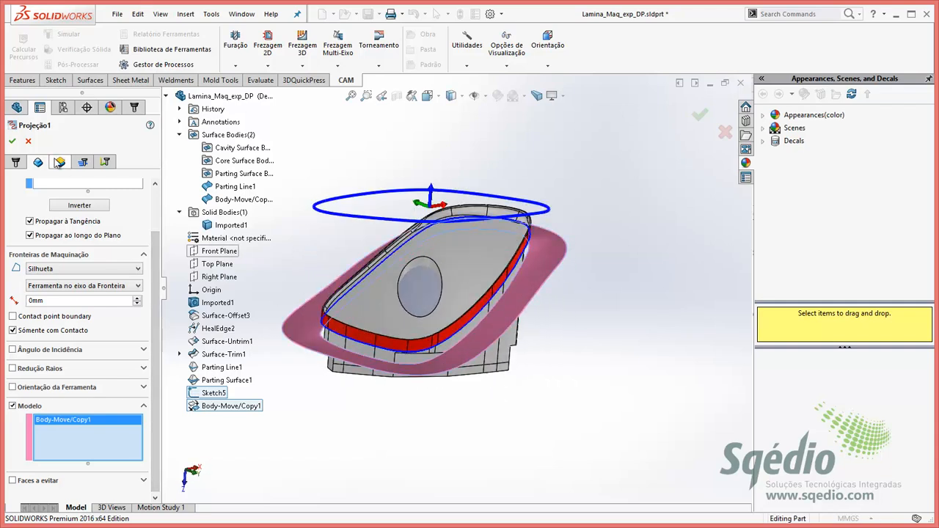
{"action": "left_click", "coordinate": [12, 141]}
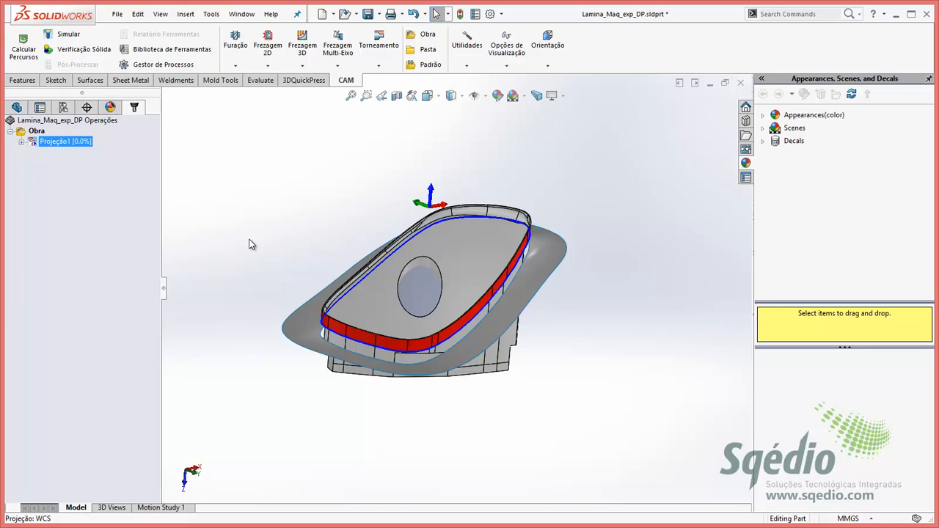
Enable Offset das passagens axiais in the projection operation with 5 stepdowns of 1.5 mm and recalculate the toolpath
{"action": "middle_click_drag", "start_coordinate": [557, 294], "coordinate": [481, 220]}
{"action": "right_click", "coordinate": [58, 144]}
{"action": "left_click", "coordinate": [82, 151]}
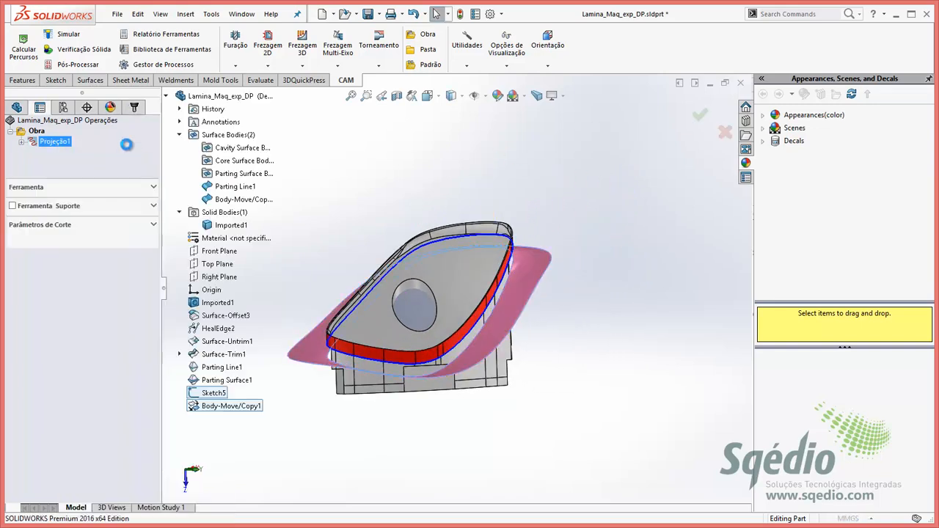
{"action": "left_click", "coordinate": [13, 231]}
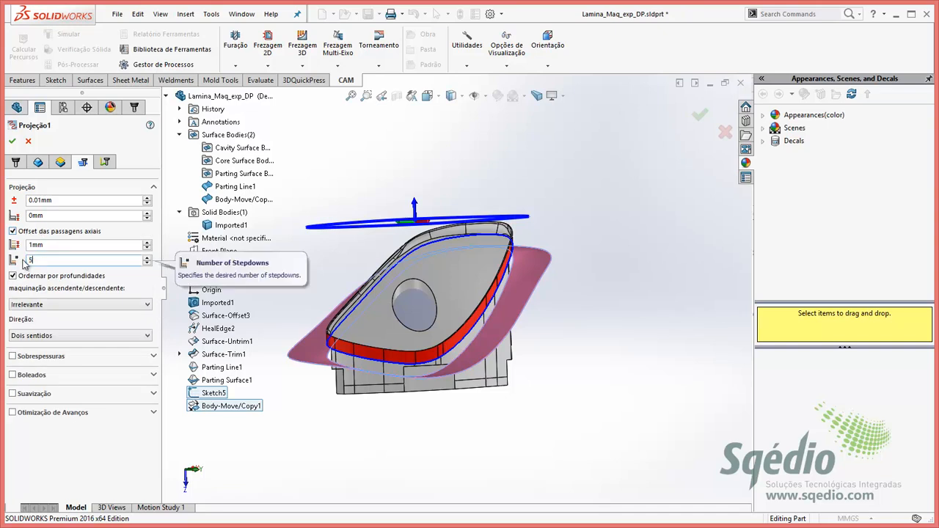
{"action": "double_click", "coordinate": [45, 259]}
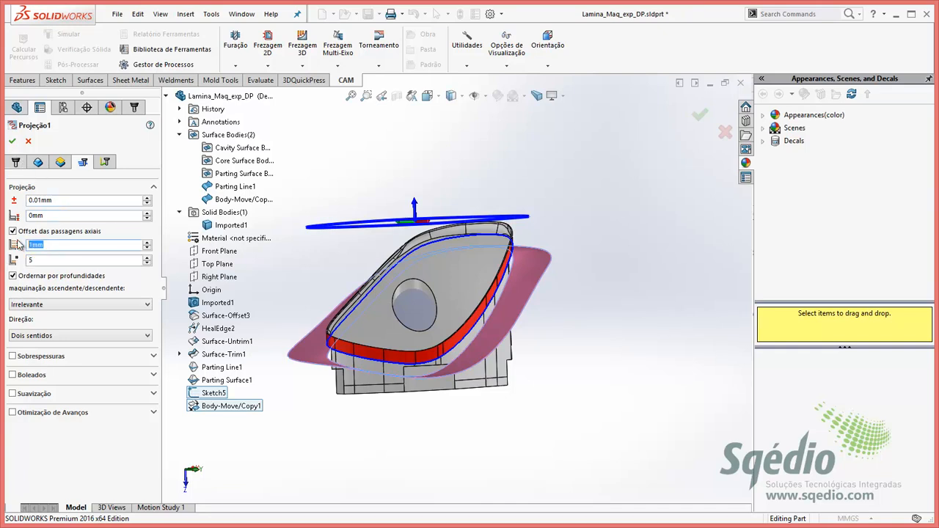
{"action": "type", "text": "1.5"}
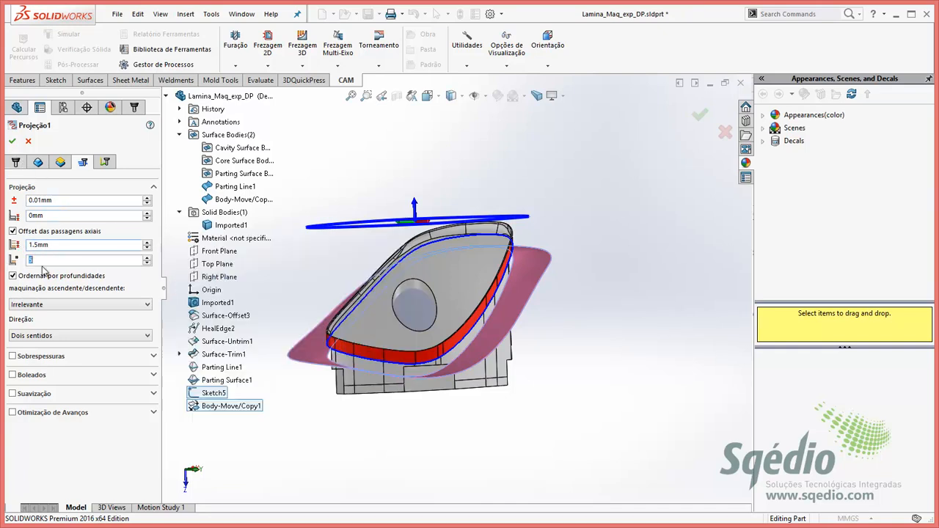
{"action": "left_click", "coordinate": [12, 141]}
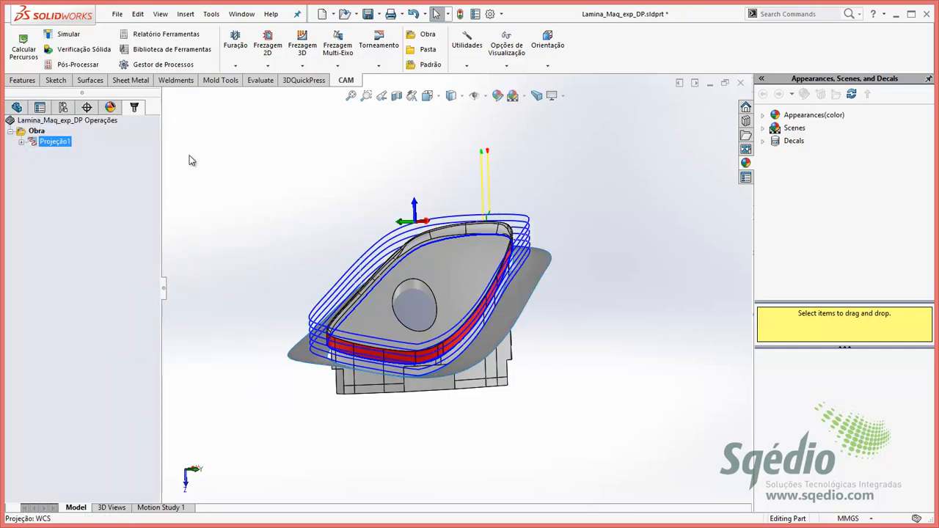
Run Verificação Sólida on the projection operation and inspect the simulated cut up close along the part's rim
{"action": "middle_click_drag", "start_coordinate": [481, 258], "coordinate": [457, 312]}
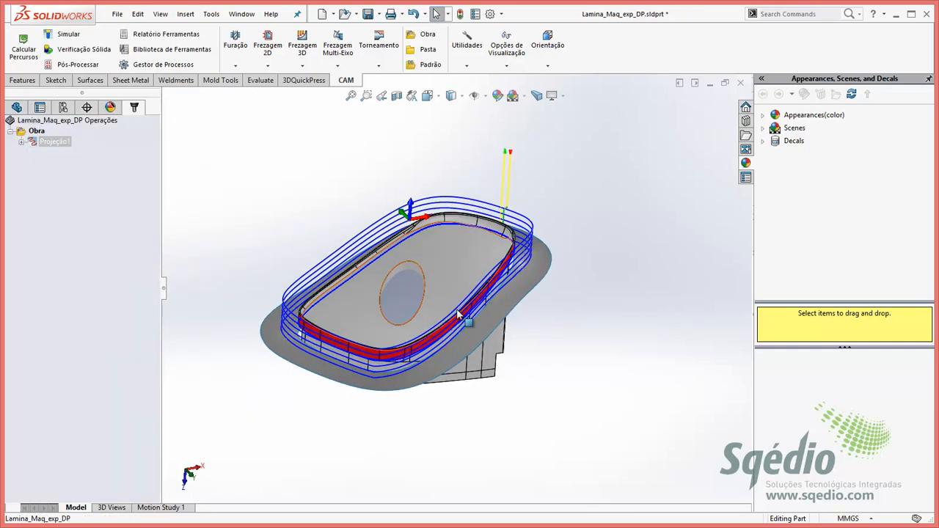
{"action": "scroll", "coordinate": [451, 316], "scroll_direction": "down", "scroll_amount": 3}
{"action": "right_click", "coordinate": [44, 143]}
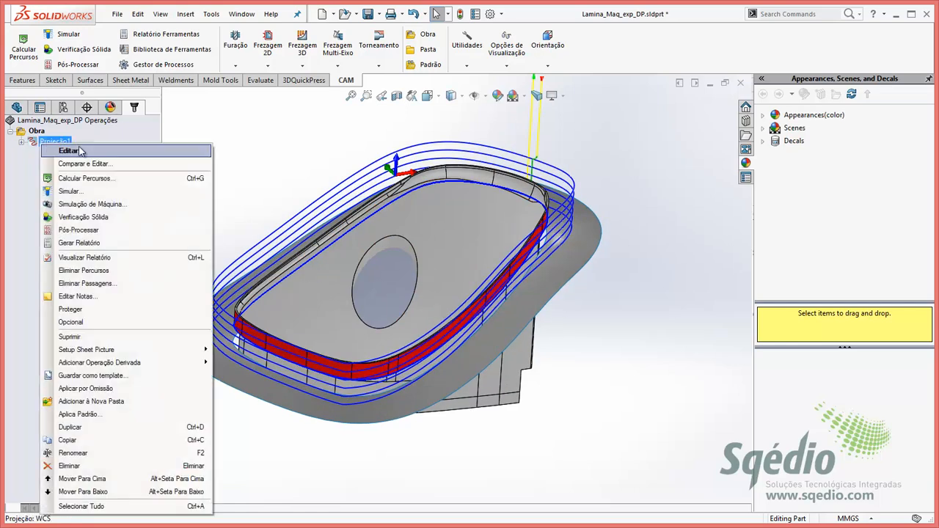
{"action": "left_click", "coordinate": [83, 217]}
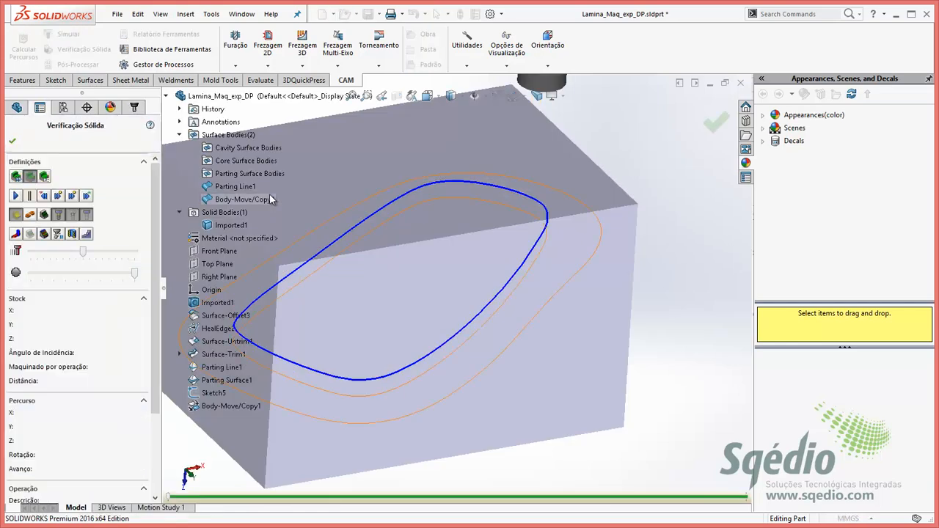
{"action": "left_click", "coordinate": [21, 195]}
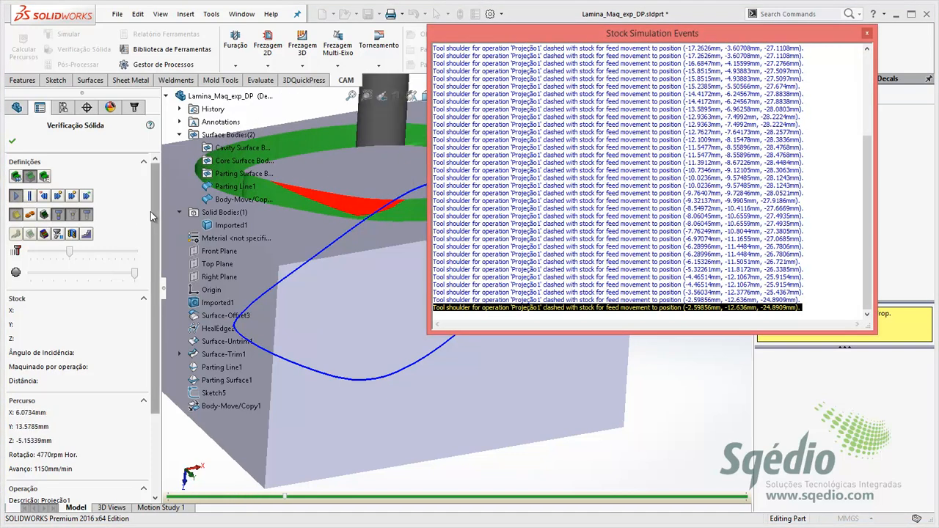
{"action": "left_click_drag", "start_coordinate": [526, 37], "coordinate": [759, 57]}
{"action": "middle_click_drag", "start_coordinate": [431, 229], "coordinate": [440, 290]}
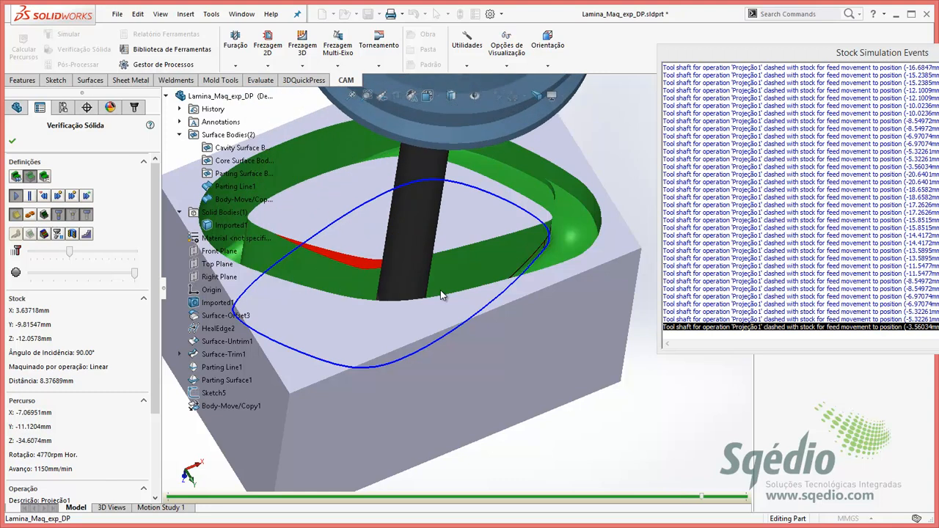
{"action": "scroll", "coordinate": [544, 249], "scroll_direction": "down", "scroll_amount": 5}
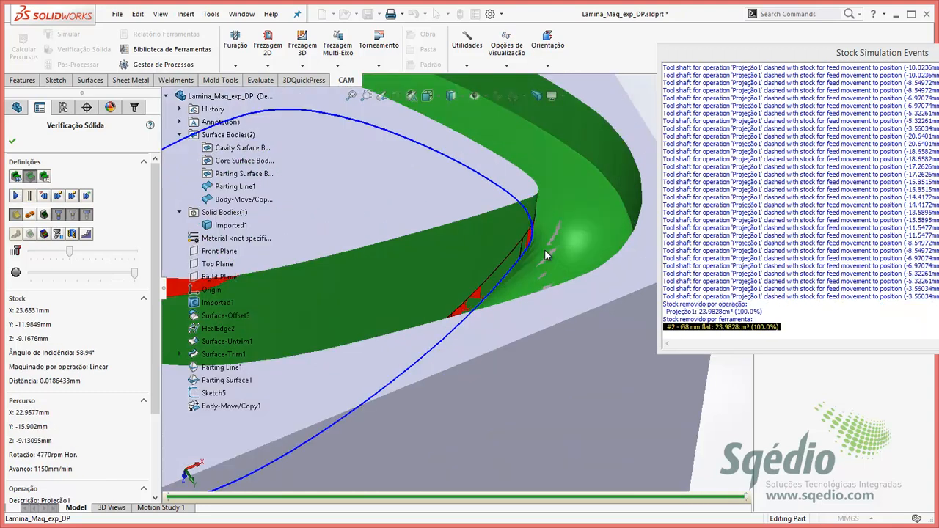
{"action": "scroll", "coordinate": [545, 249], "scroll_direction": "down", "scroll_amount": 6}
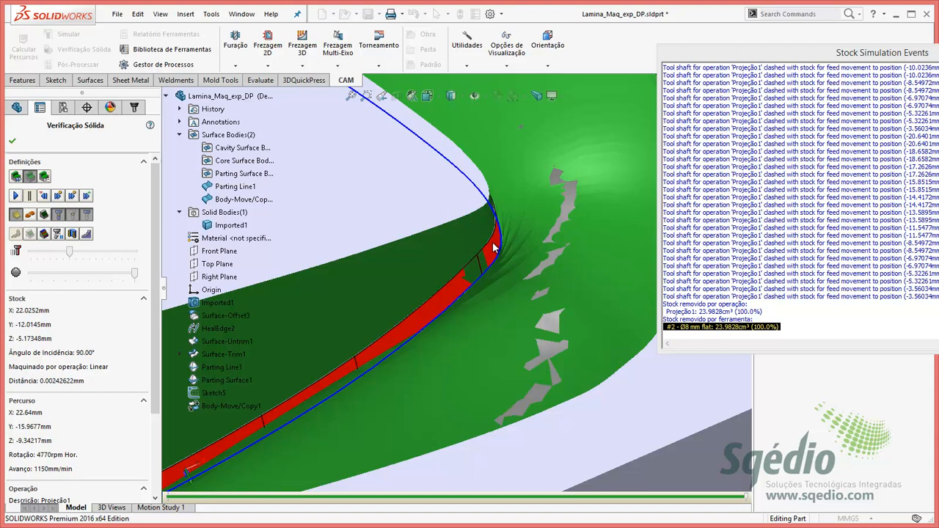
Compare the simulated stock with the part model along the rim, and close the solid verification
{"action": "left_click", "coordinate": [44, 234]}
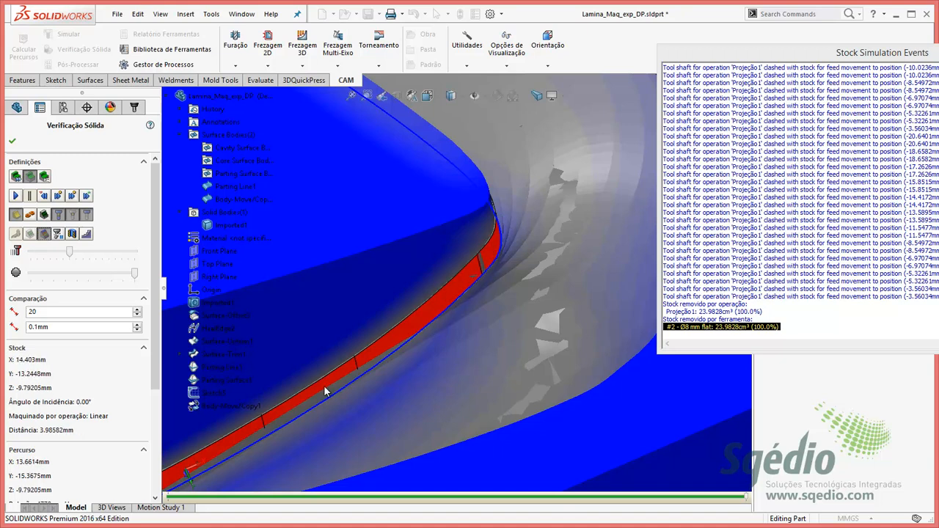
{"action": "left_click", "coordinate": [12, 140]}
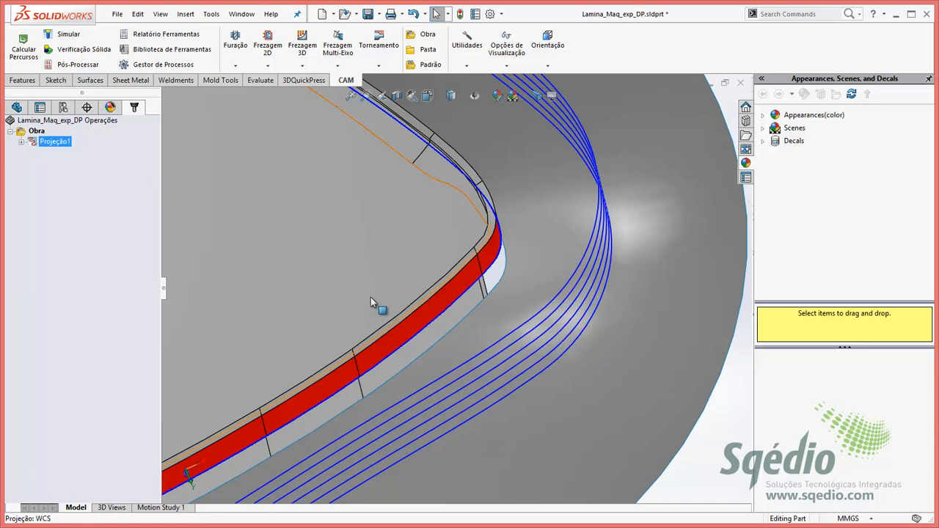
Highlight Sketch5 in the feature tree and examine the closed profile curve above the part
{"action": "left_click", "coordinate": [17, 107]}
{"action": "left_click", "coordinate": [44, 447]}
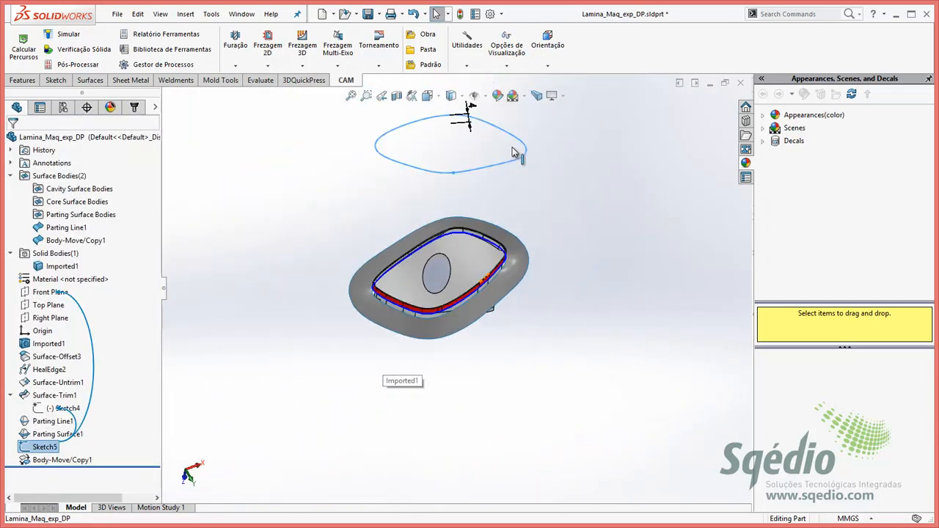
{"action": "scroll", "coordinate": [513, 153], "scroll_direction": "down", "scroll_amount": 3}
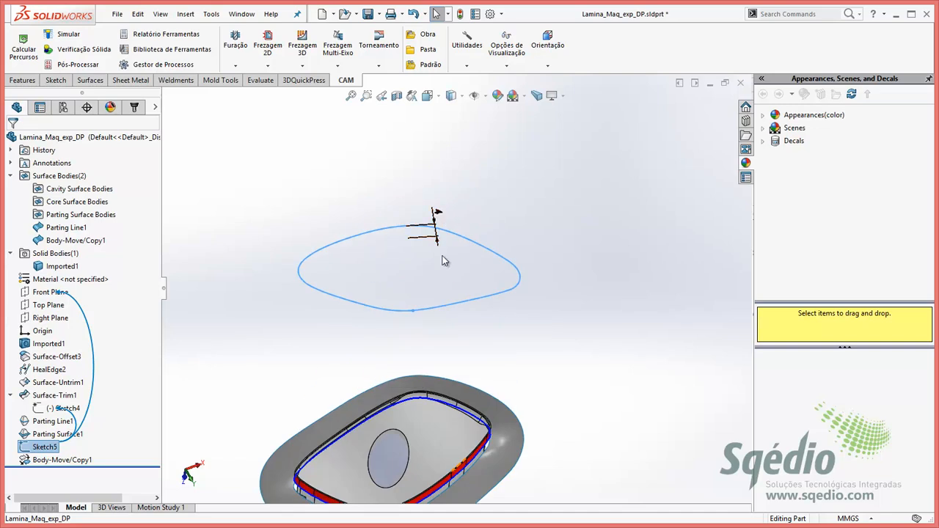
{"action": "left_click", "coordinate": [443, 260]}
{"action": "middle_click_drag", "start_coordinate": [427, 265], "coordinate": [209, 165]}
Return to the machining operations, hide the profile sketch above the part, and review the projection passes around the rim
{"action": "left_click", "coordinate": [135, 107]}
{"action": "scroll", "coordinate": [445, 347], "scroll_direction": "down", "scroll_amount": 6}
{"action": "mouse_move", "coordinate": [445, 347]}
{"action": "middle_mouse_down"}
{"action": "mouse_move", "coordinate": [374, 322]}
{"action": "mouse_move", "coordinate": [554, 313]}
{"action": "mouse_move", "coordinate": [514, 322]}
{"action": "mouse_move", "coordinate": [477, 350]}
{"action": "mouse_move", "coordinate": [432, 293]}
{"action": "middle_mouse_up"}
{"action": "scroll", "coordinate": [513, 323], "scroll_direction": "up", "scroll_amount": 6}
{"action": "left_click", "coordinate": [410, 121]}
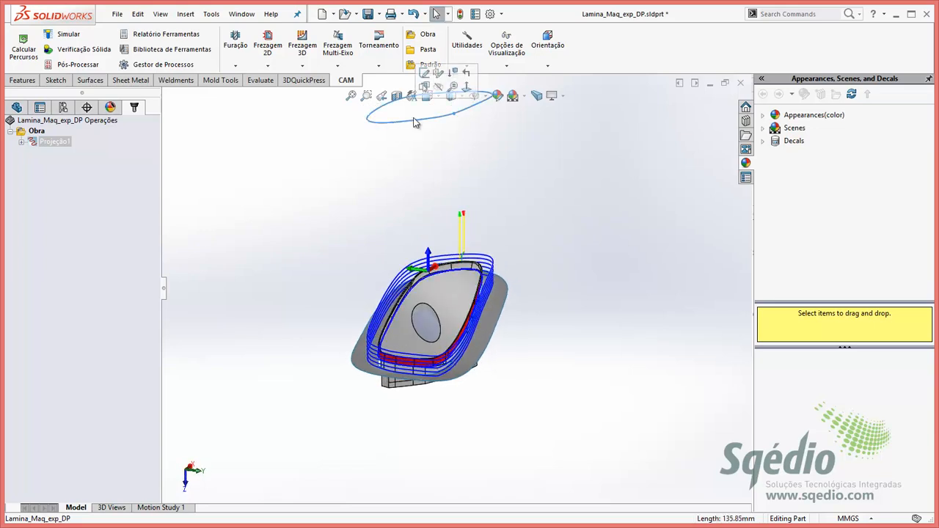
{"action": "left_click", "coordinate": [437, 88]}
{"action": "left_click", "coordinate": [534, 299]}
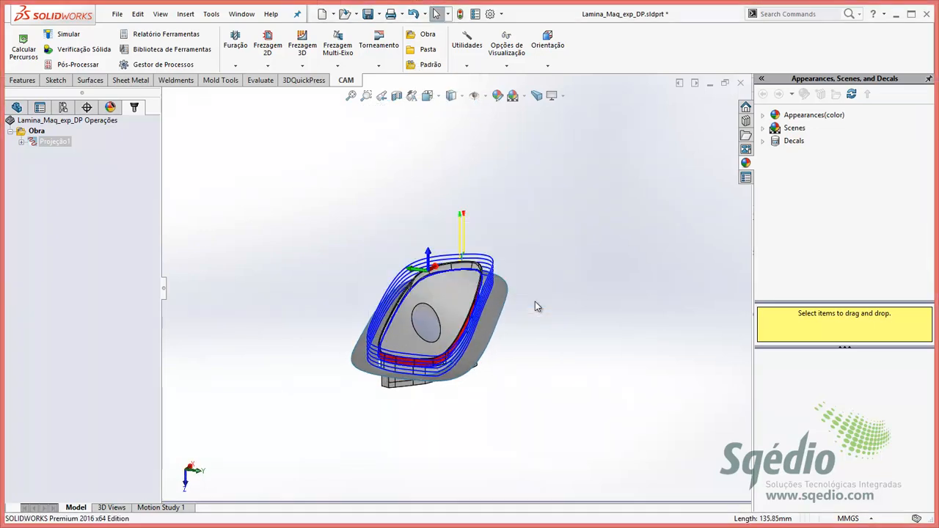
{"action": "scroll", "coordinate": [539, 323], "scroll_direction": "down", "scroll_amount": 4}
{"action": "middle_click_drag", "start_coordinate": [488, 318], "coordinate": [492, 304]}
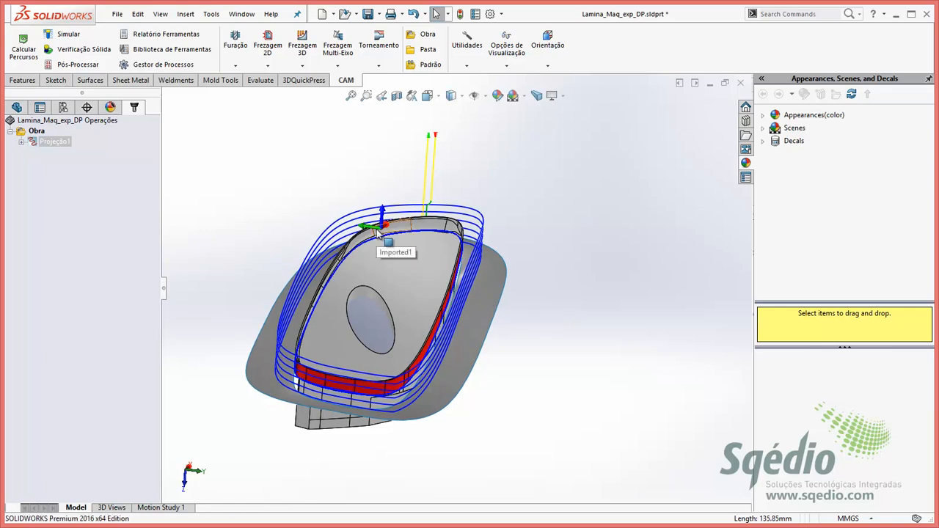
{"action": "middle_click_drag", "start_coordinate": [393, 253], "coordinate": [444, 280]}
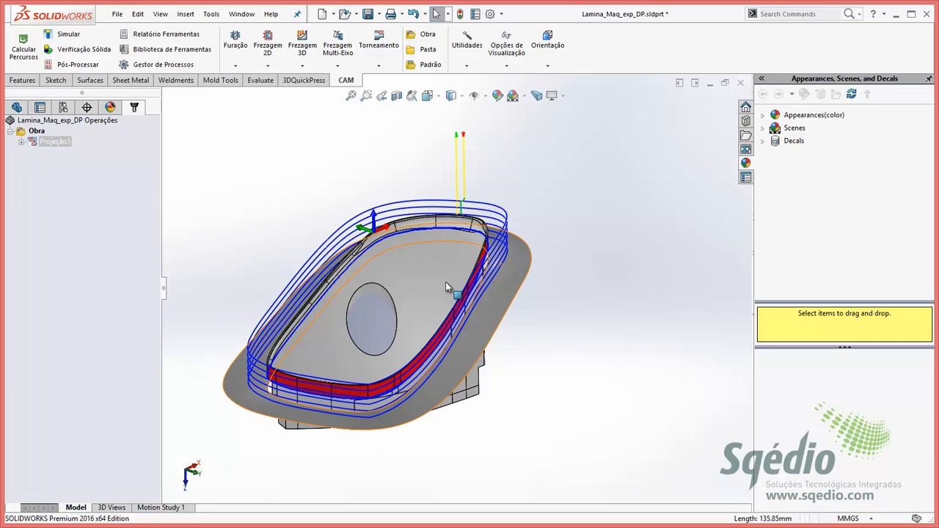